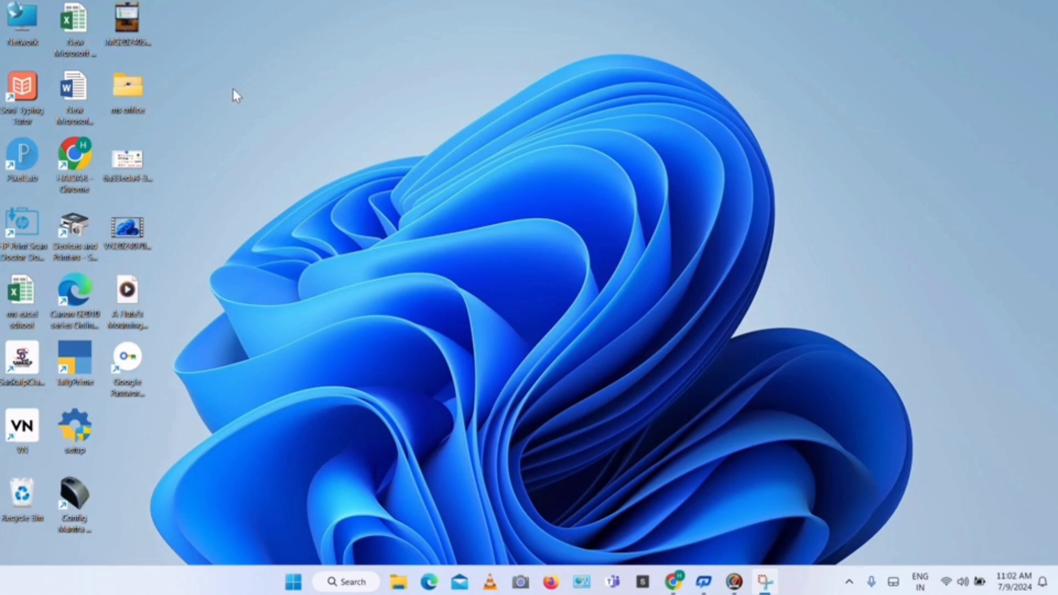
- Open the New Microsoft Word Document from the desktop in Word
{"action": "double_click", "coordinate": [84, 94]}
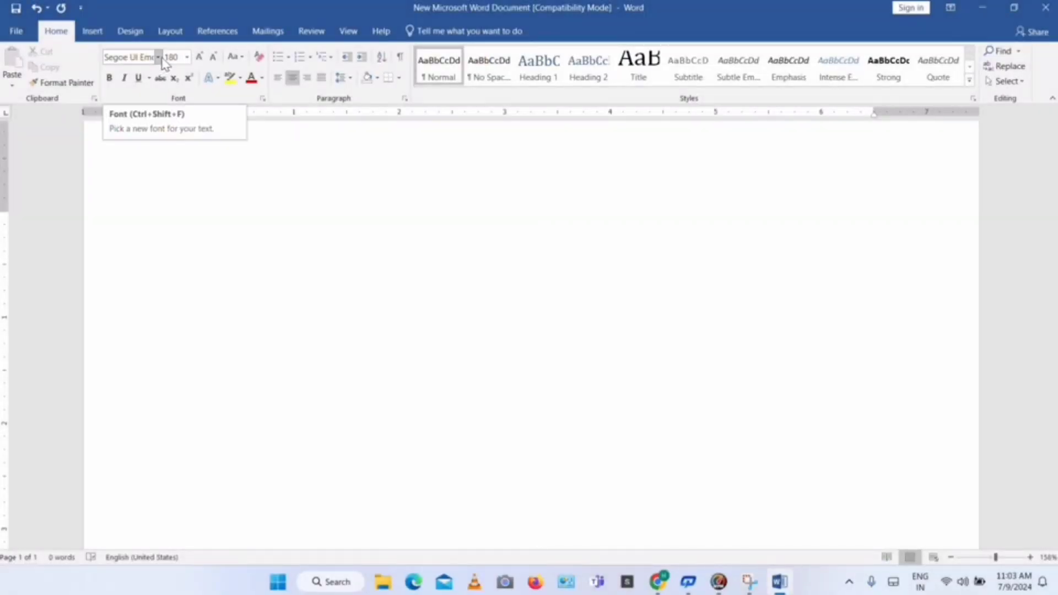
{"action": "left_click", "coordinate": [158, 57]}
{"action": "left_click", "coordinate": [158, 57]}
{"action": "left_click", "coordinate": [187, 58]}
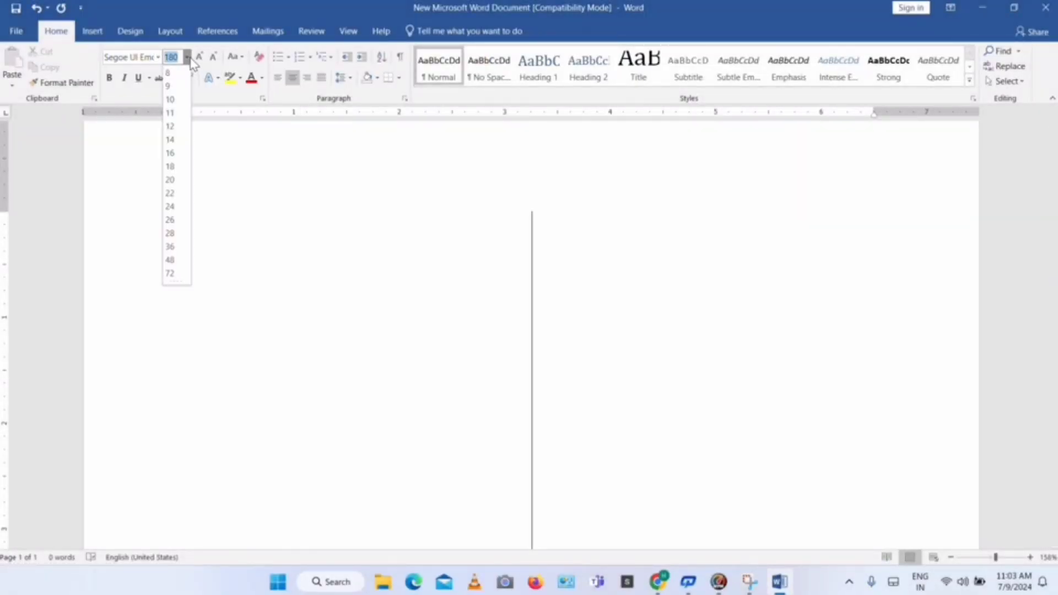
{"action": "left_click", "coordinate": [187, 58]}
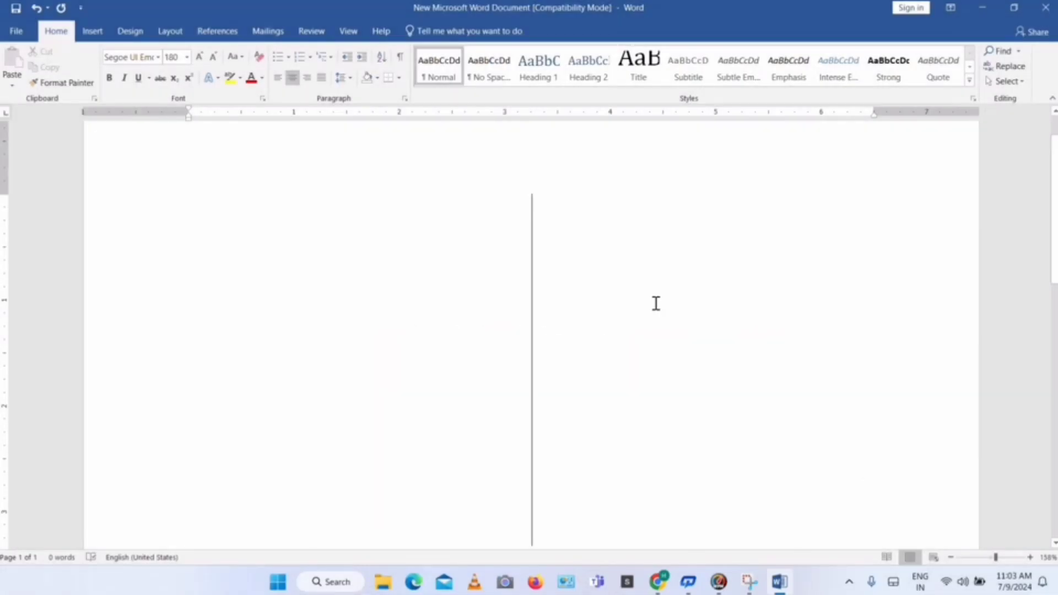
- Convert 1f99c to a parrot emoji with Alt+X, delete it, then convert 2665 to a heart
{"action": "type", "text": "1f9"}
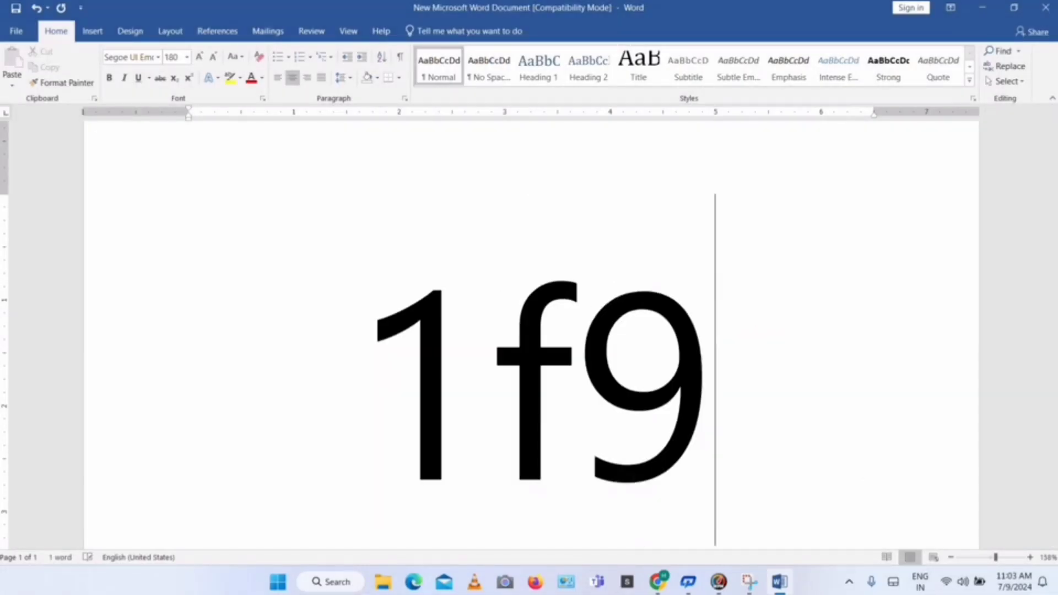
{"action": "type", "text": "9c"}
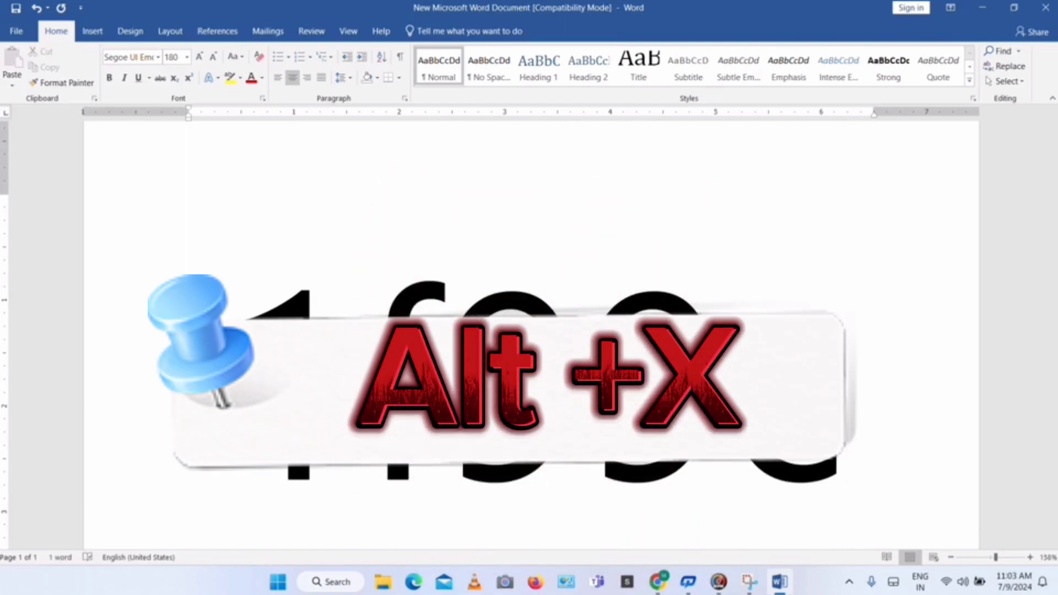
{"action": "key", "text": "alt+x"}
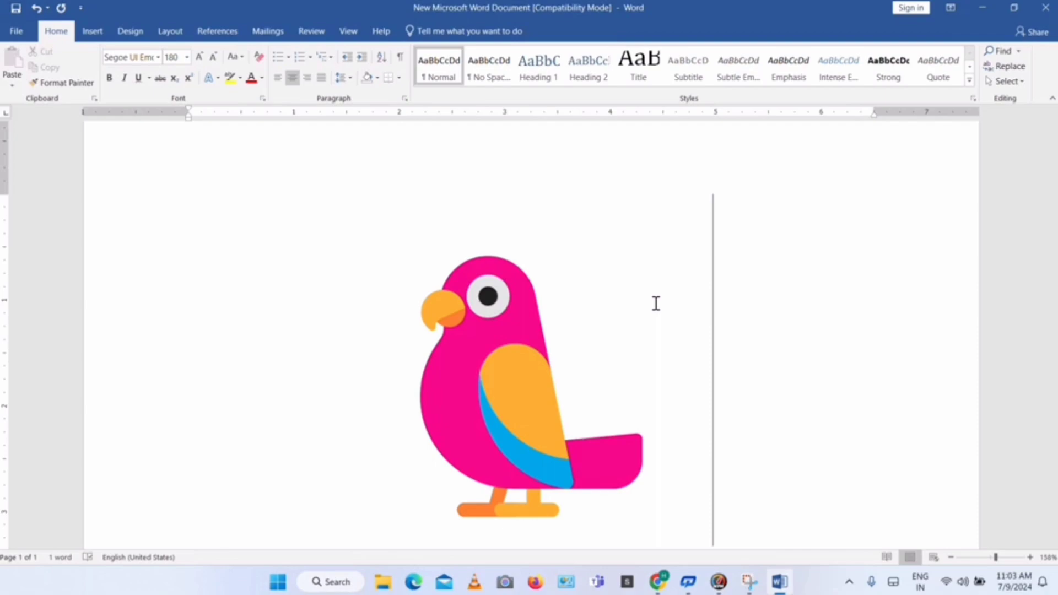
{"action": "key", "text": "BackSpace"}
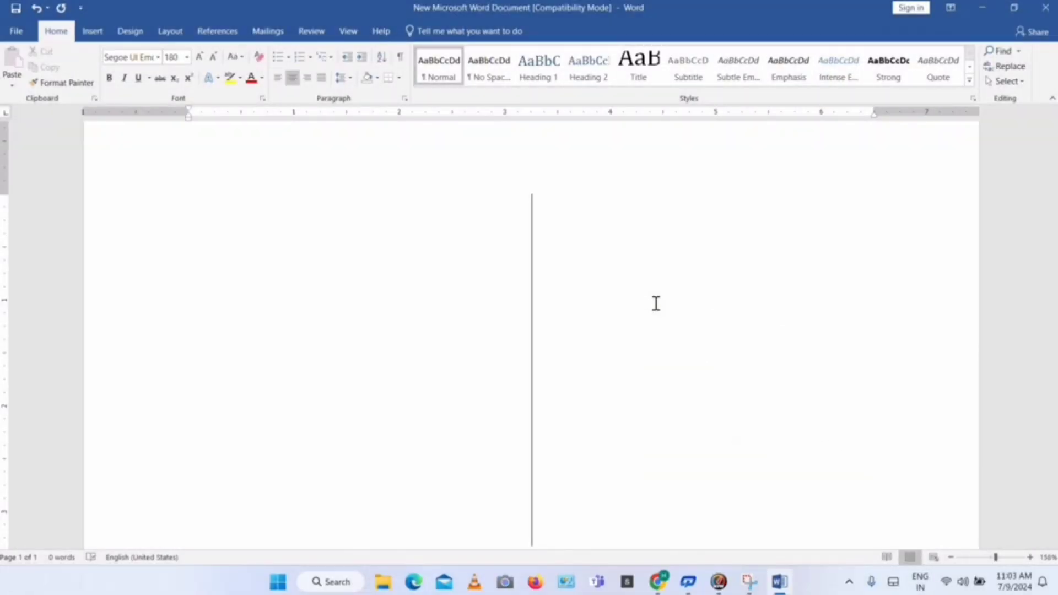
{"action": "type", "text": "26"}
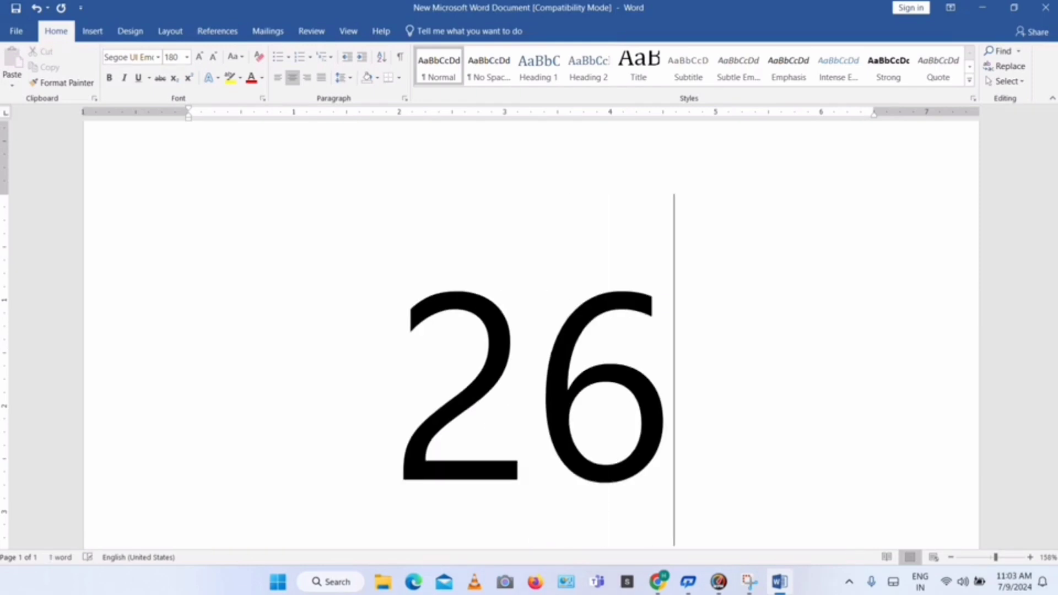
{"action": "type", "text": "65"}
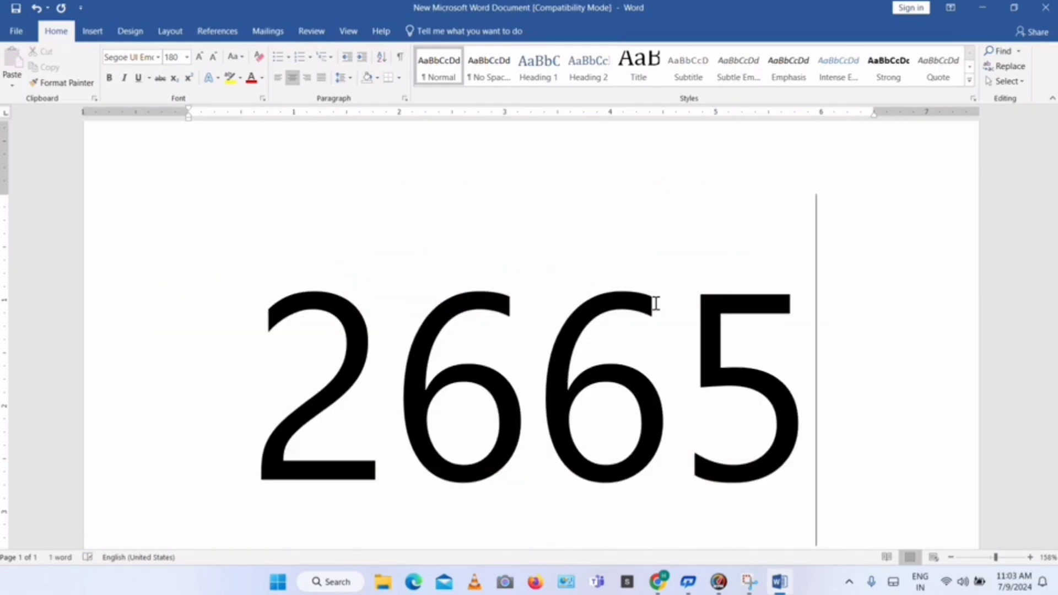
{"action": "key", "text": "alt+x"}
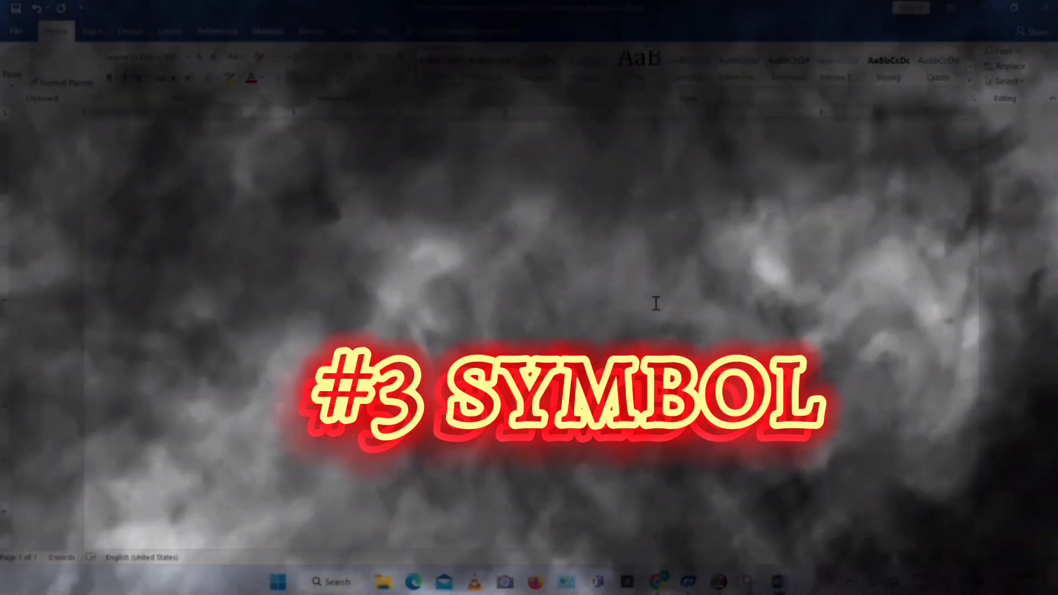
- Convert code 2661 into an outline heart with Alt+X, then delete it
{"action": "type", "text": "2"}
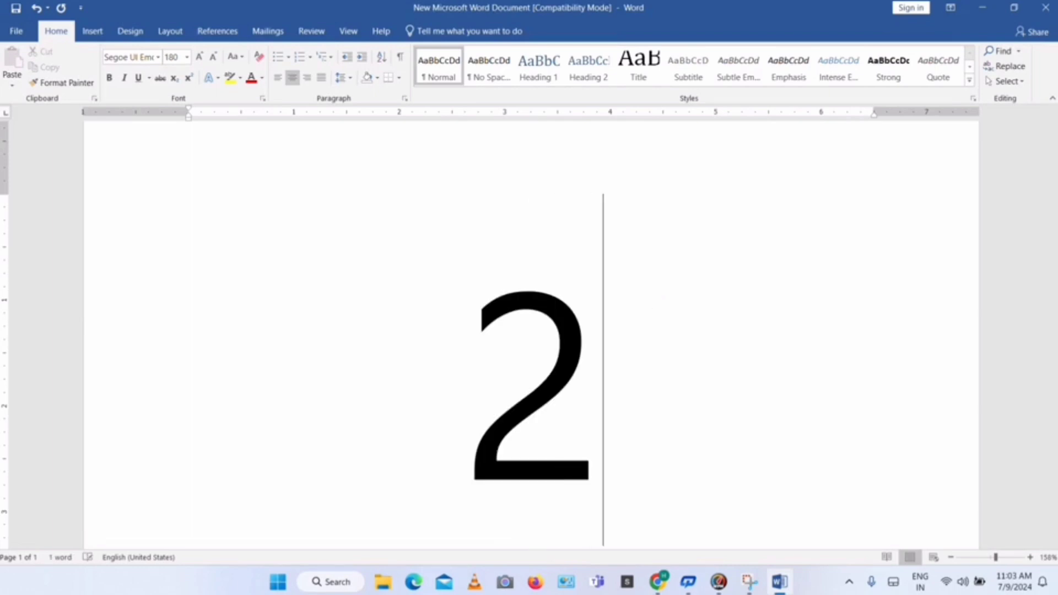
{"action": "type", "text": "66"}
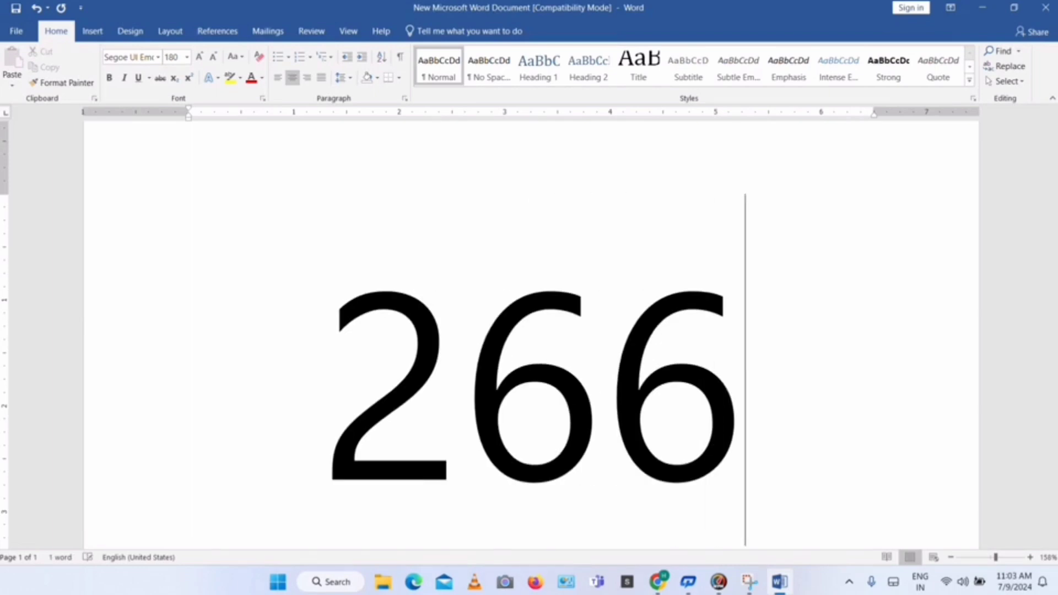
{"action": "type", "text": "1"}
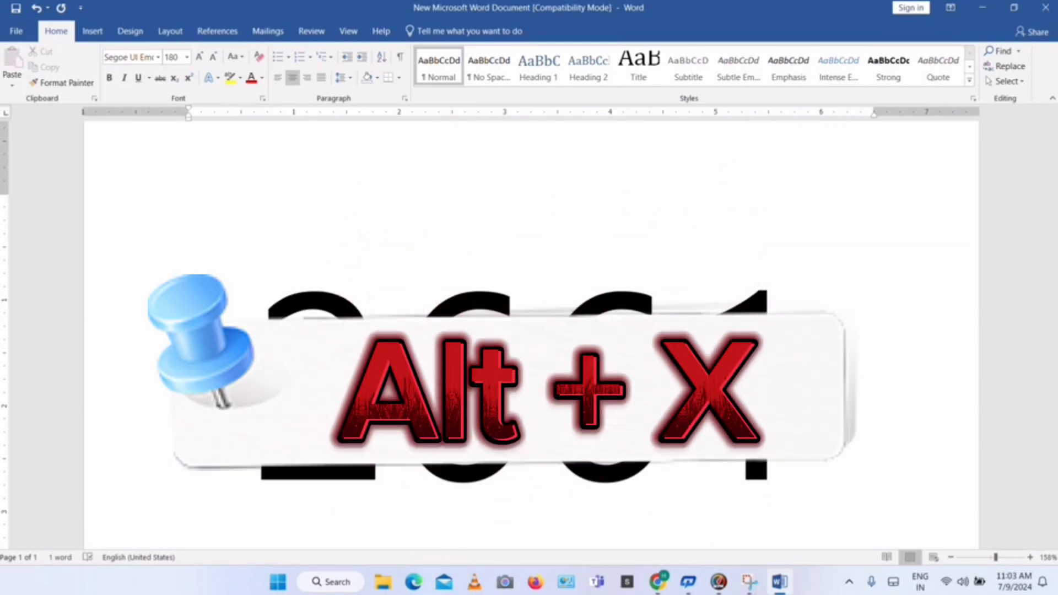
{"action": "key", "text": "alt+x"}
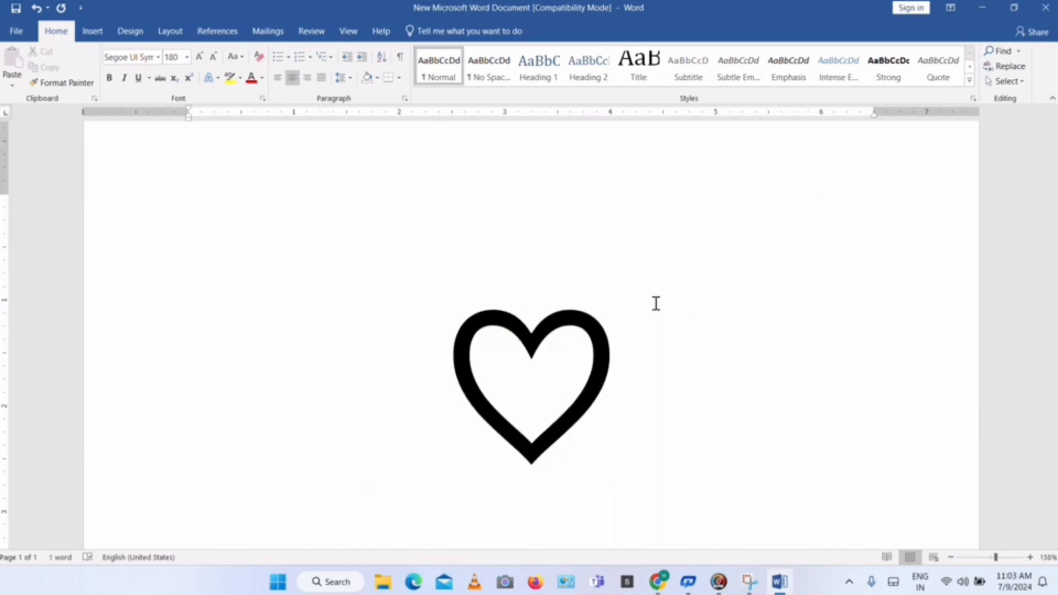
{"action": "key", "text": "BackSpace"}
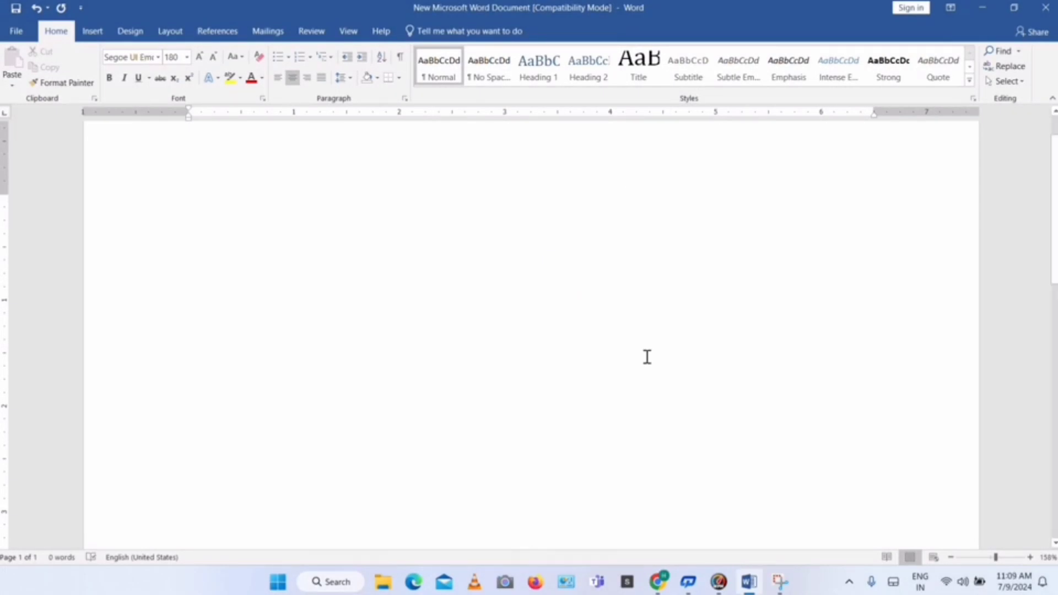
- Convert 1f413 into a rooster and 1f418 into an elephant with Alt+X, then delete the elephant
{"action": "type", "text": "1"}
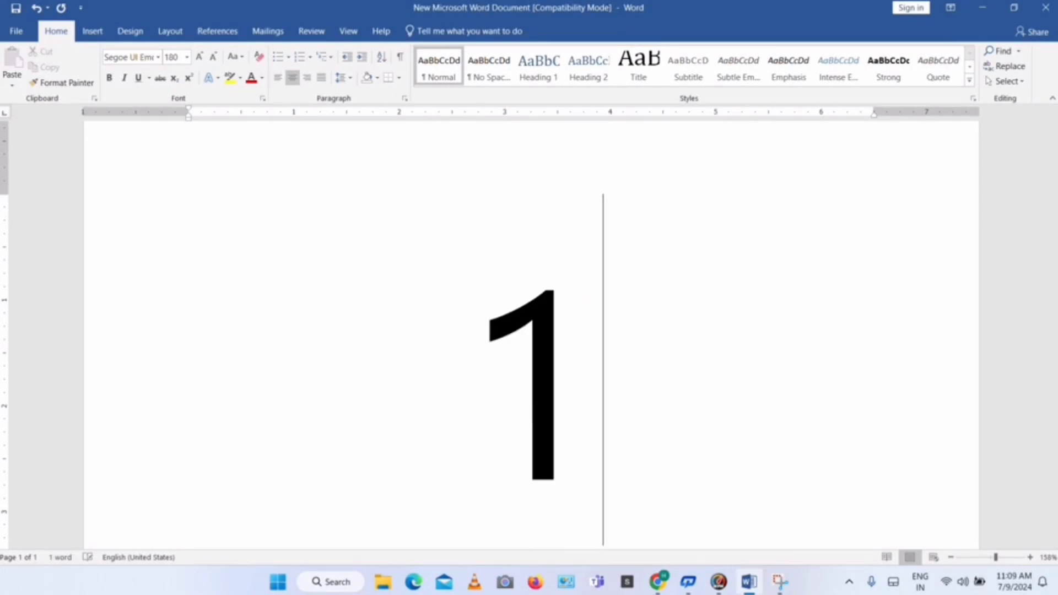
{"action": "type", "text": "f413"}
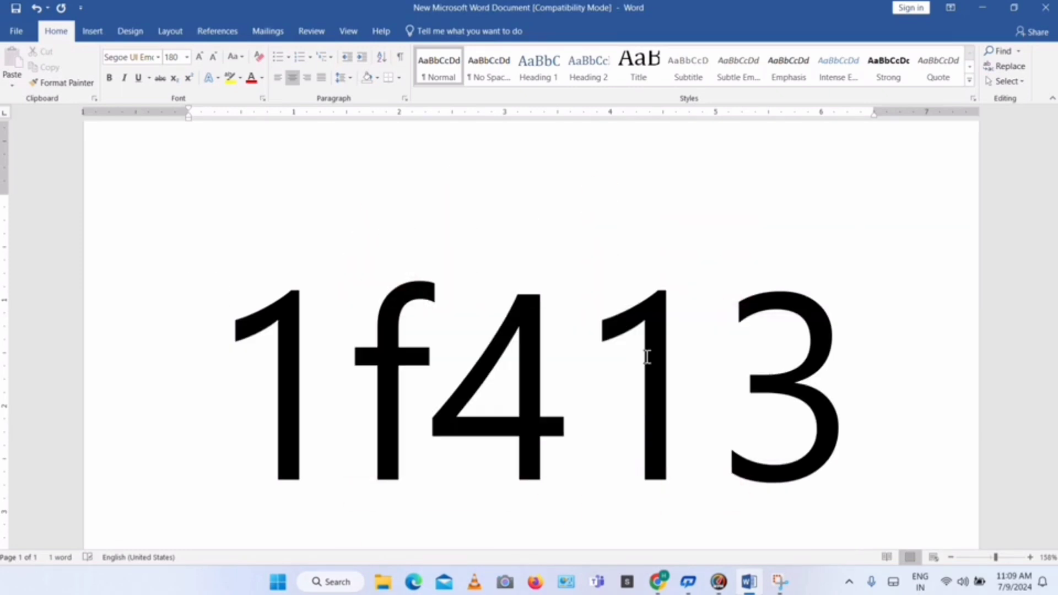
{"action": "key", "text": "alt+x"}
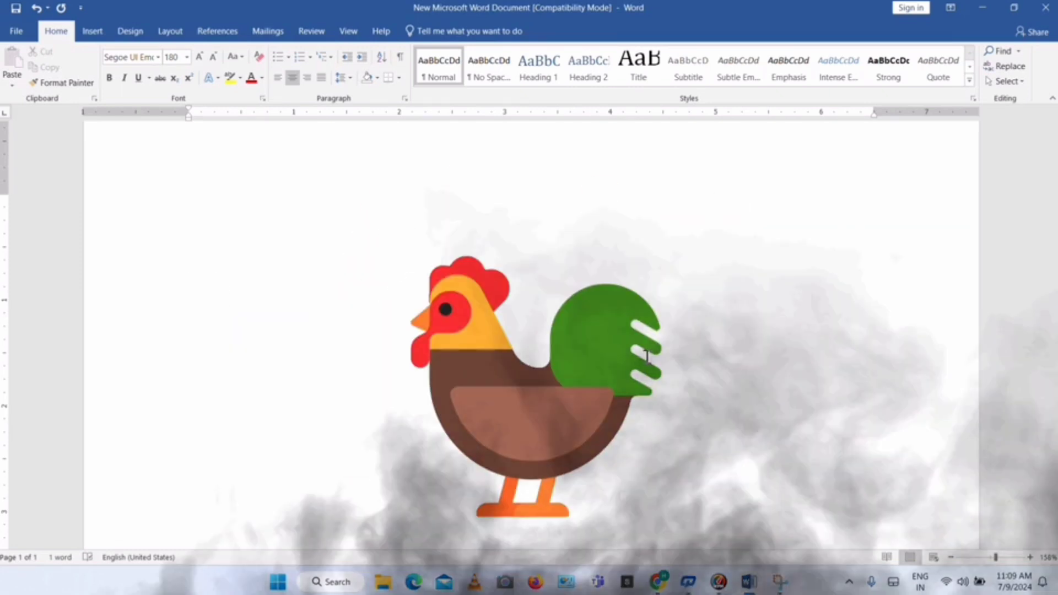
{"action": "type", "text": "1f"}
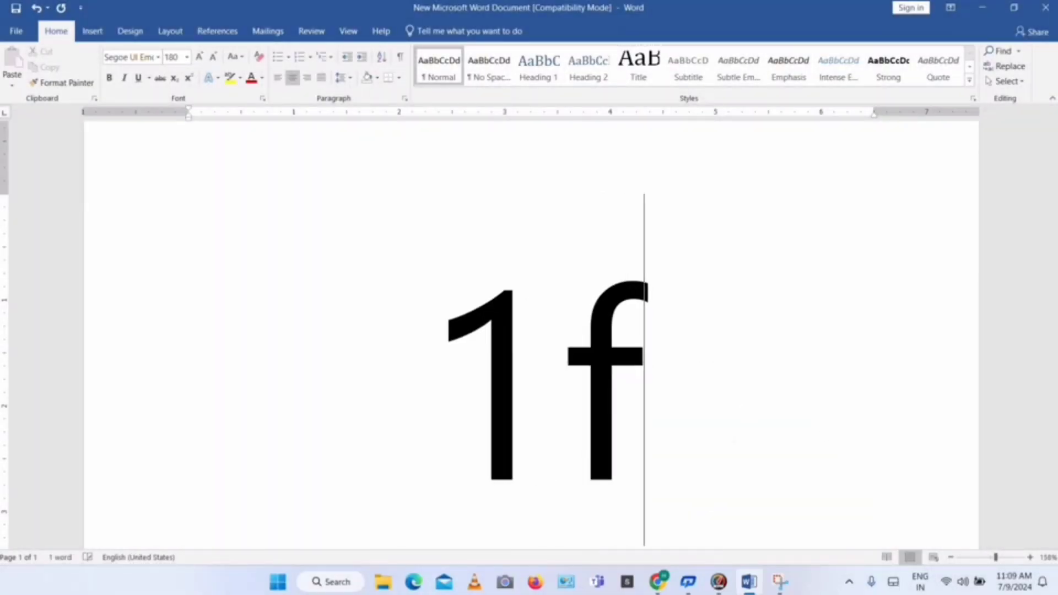
{"action": "type", "text": "418"}
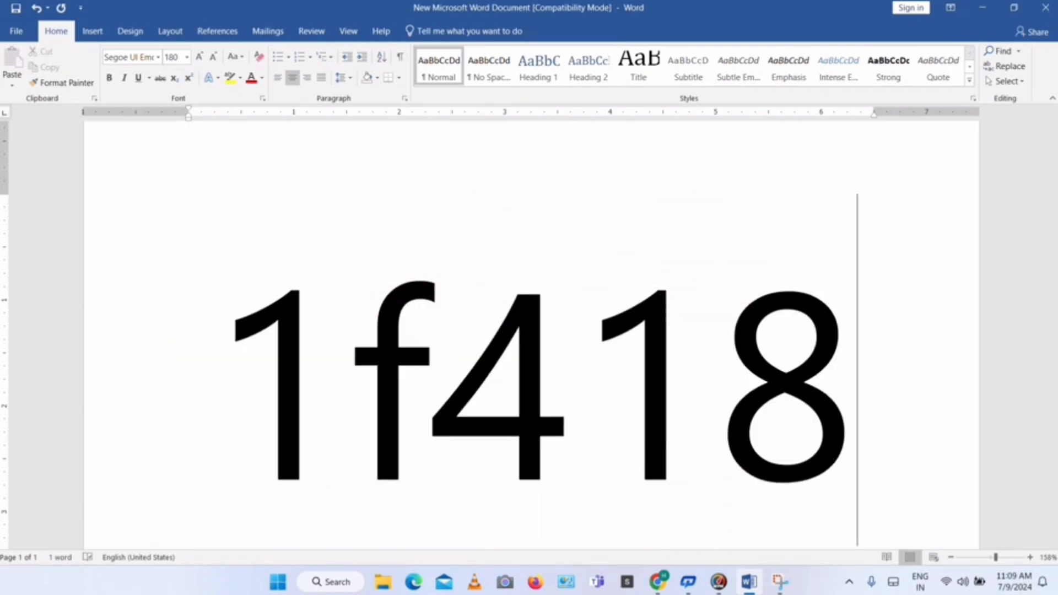
{"action": "key", "text": "alt+x"}
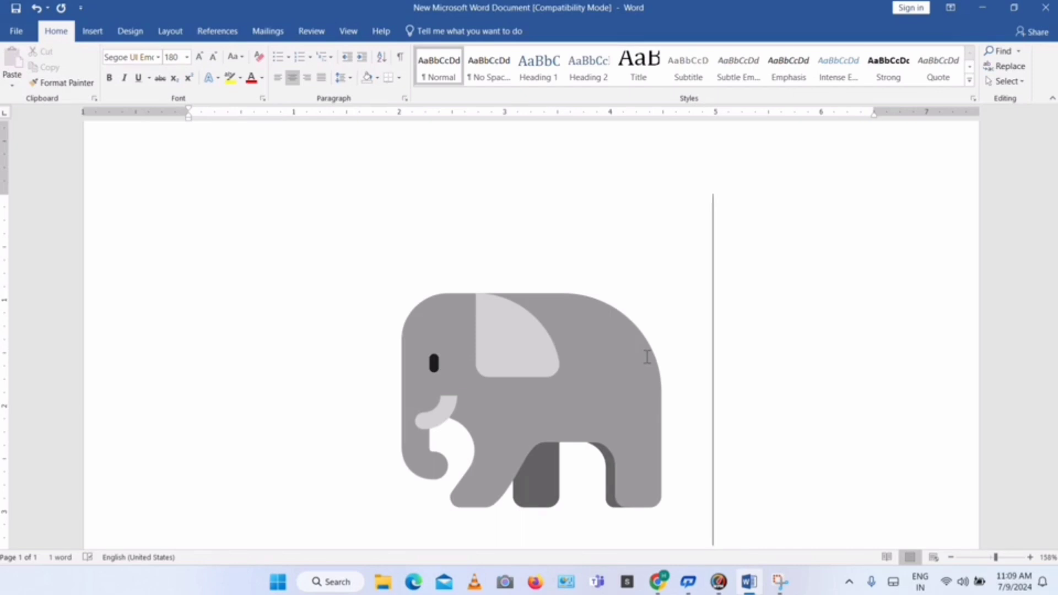
{"action": "key", "text": "BackSpace"}
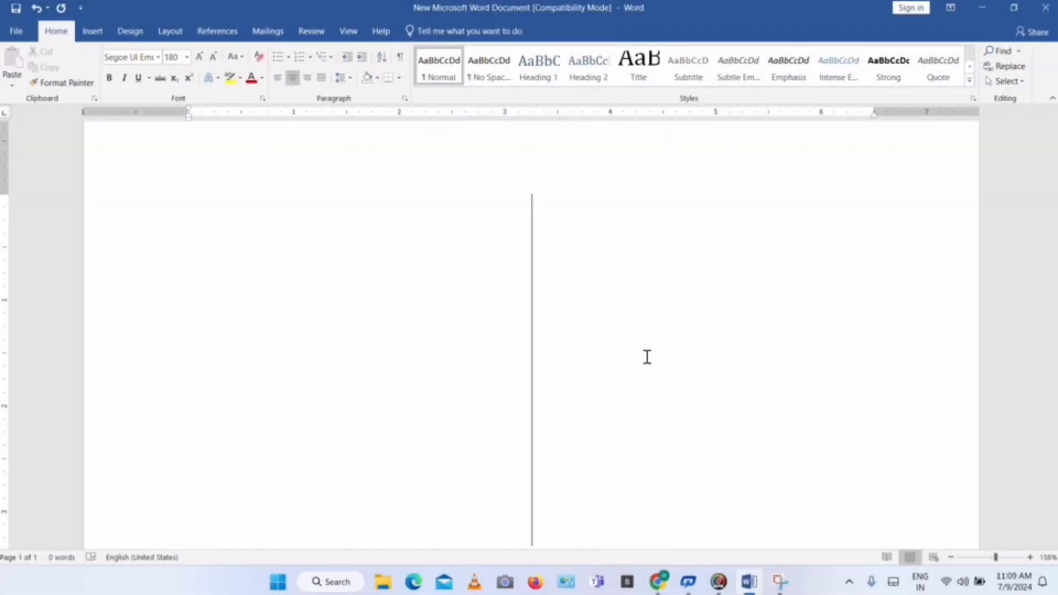
- Convert 1f60d into a heart-eyes emoji, then 1f60e into the sunglasses emoji with Alt+X
{"action": "type", "text": "1f"}
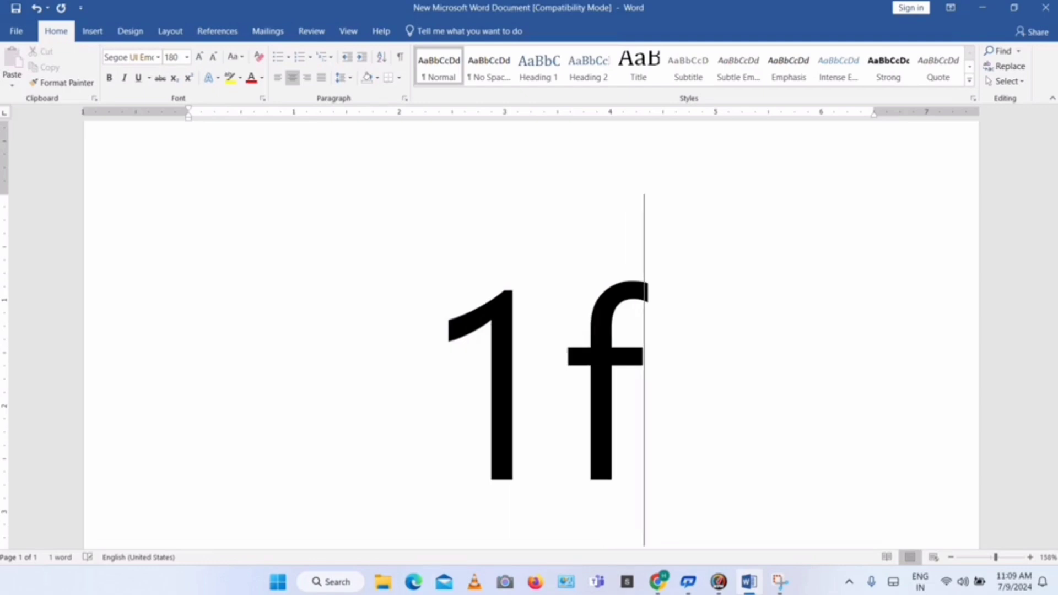
{"action": "type", "text": "6"}
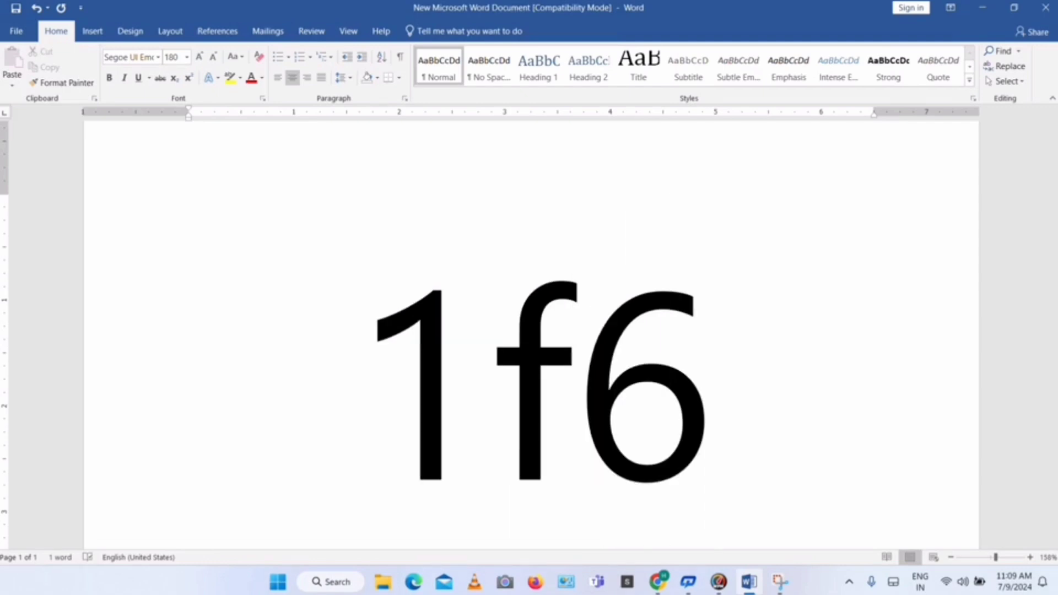
{"action": "type", "text": "0"}
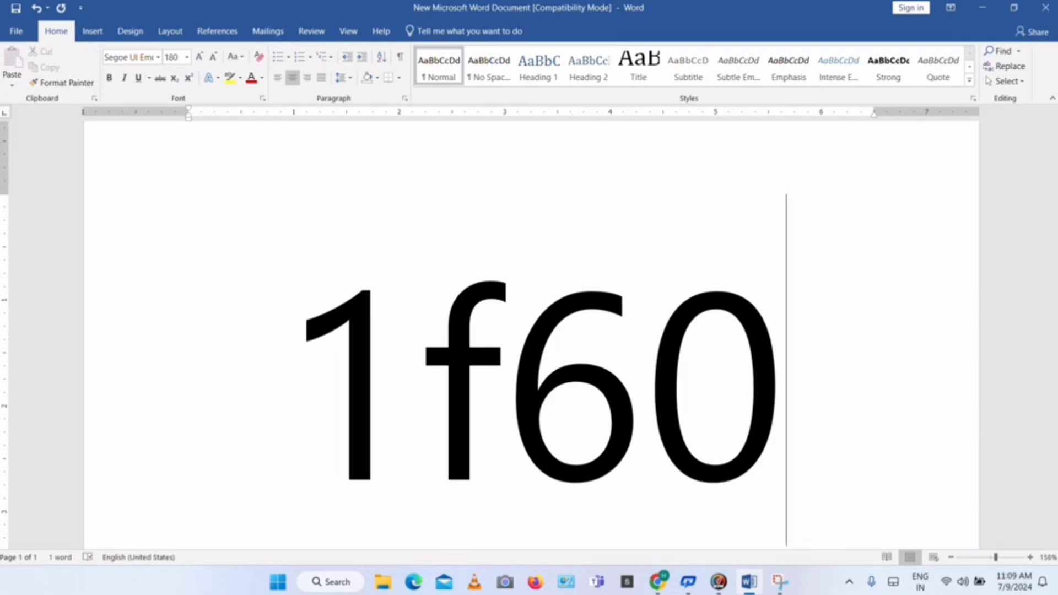
{"action": "type", "text": "d"}
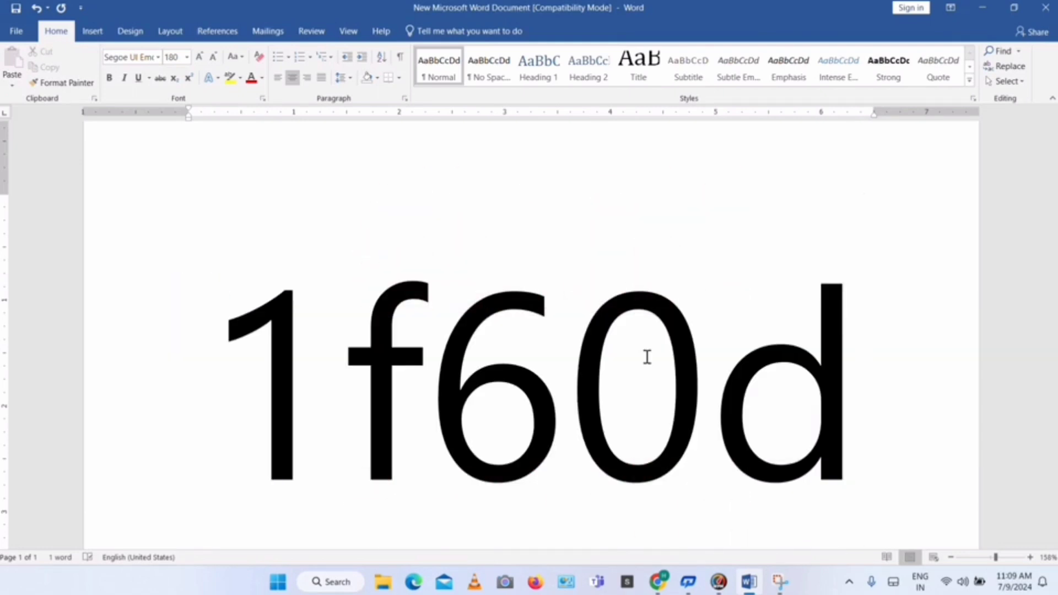
{"action": "key", "text": "alt+x"}
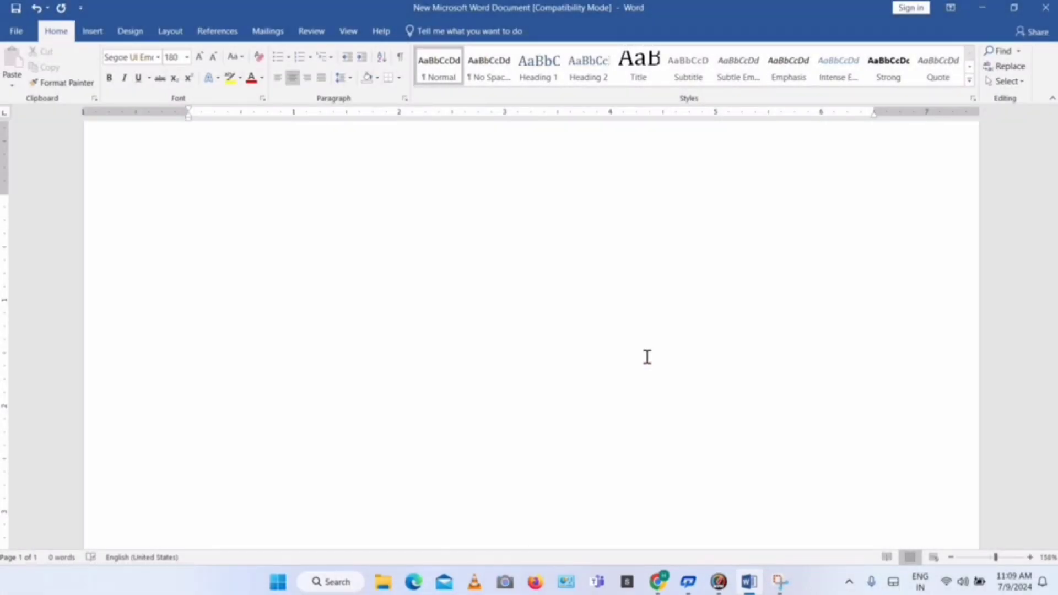
{"action": "type", "text": "1f"}
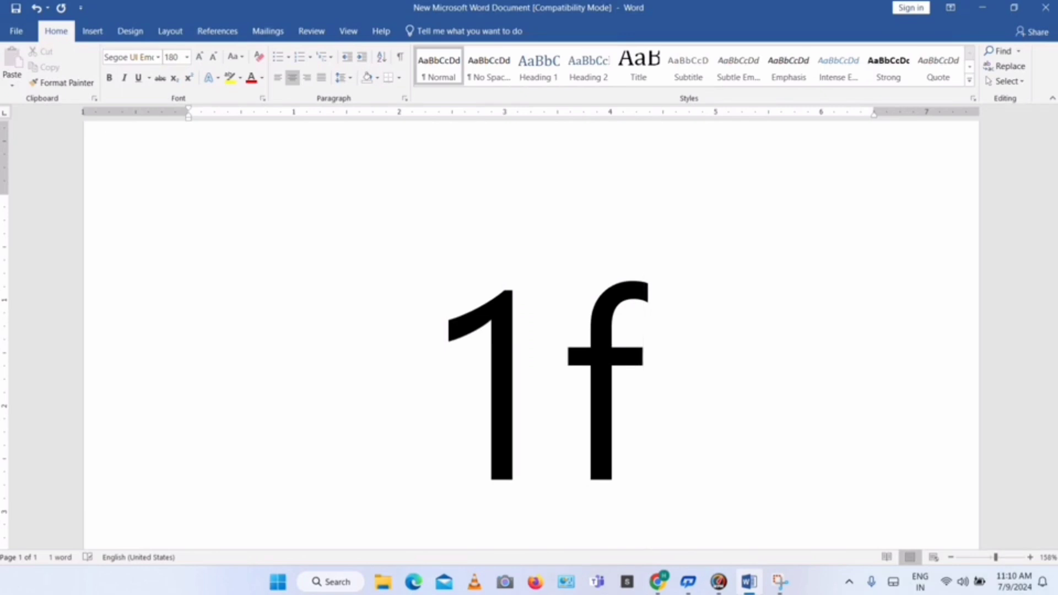
{"action": "type", "text": "60"}
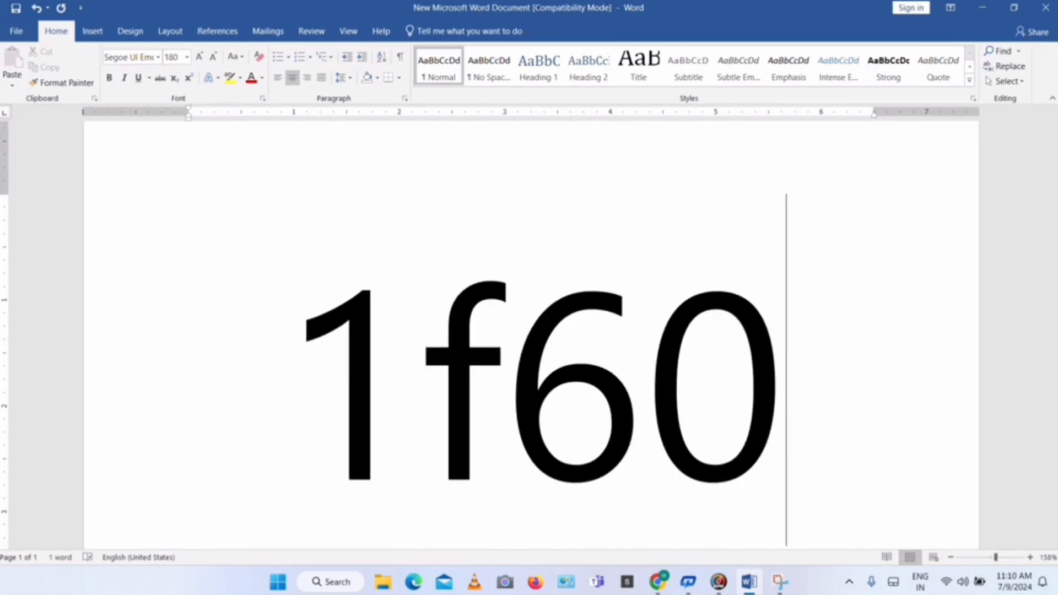
{"action": "type", "text": "e"}
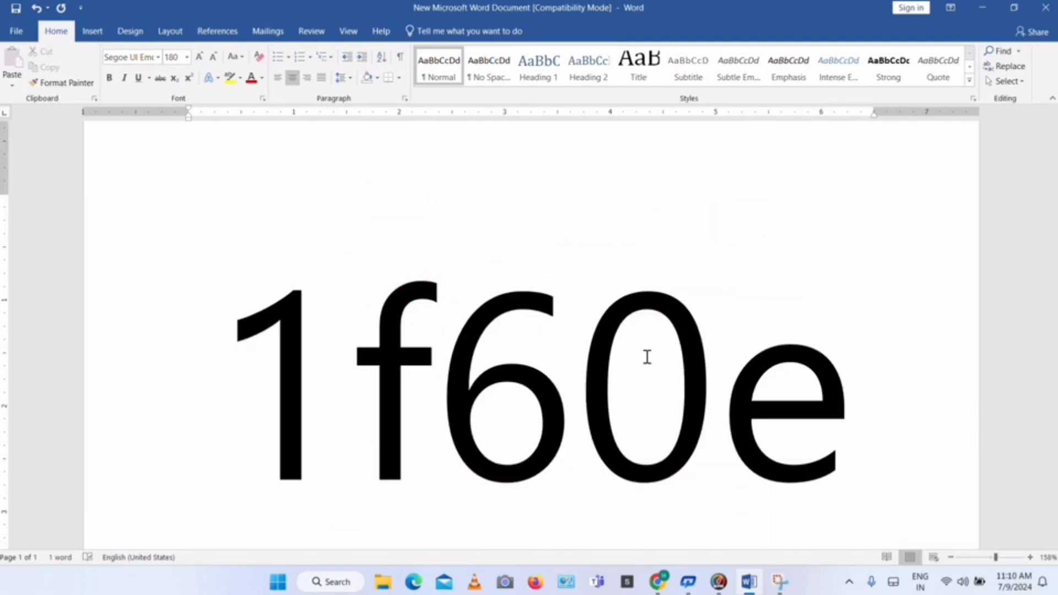
{"action": "key", "text": "alt+x"}
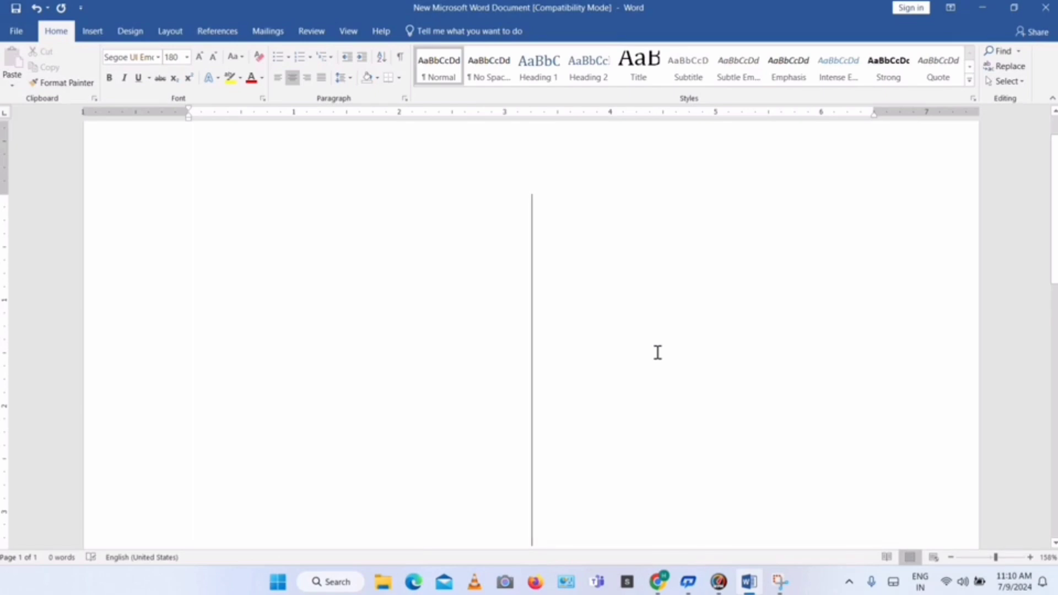
- Convert code 2620 into the skull-and-crossbones symbol with Alt+X
{"action": "type", "text": "2"}
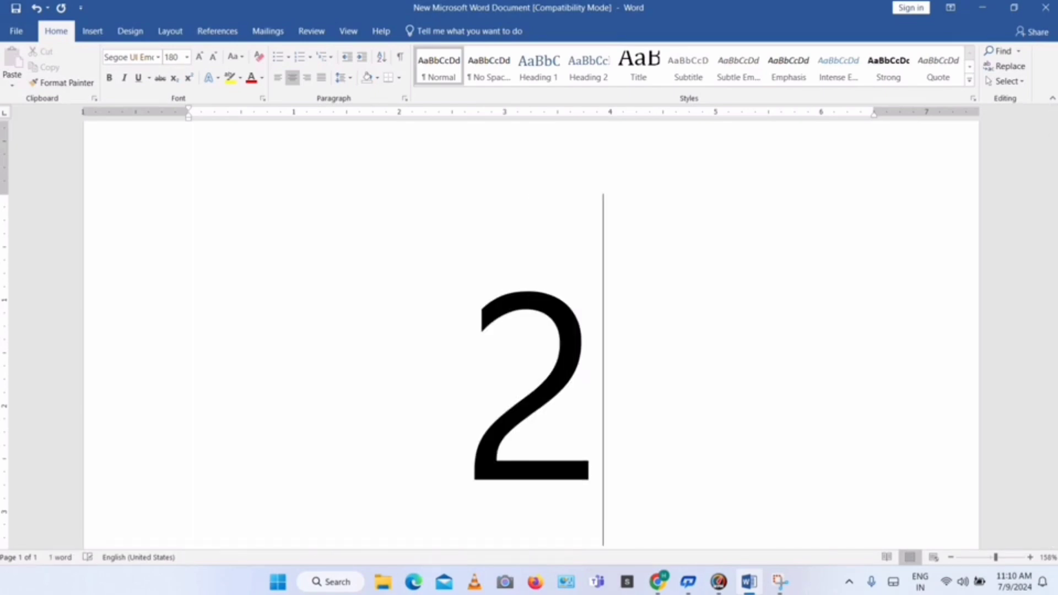
{"action": "type", "text": "6"}
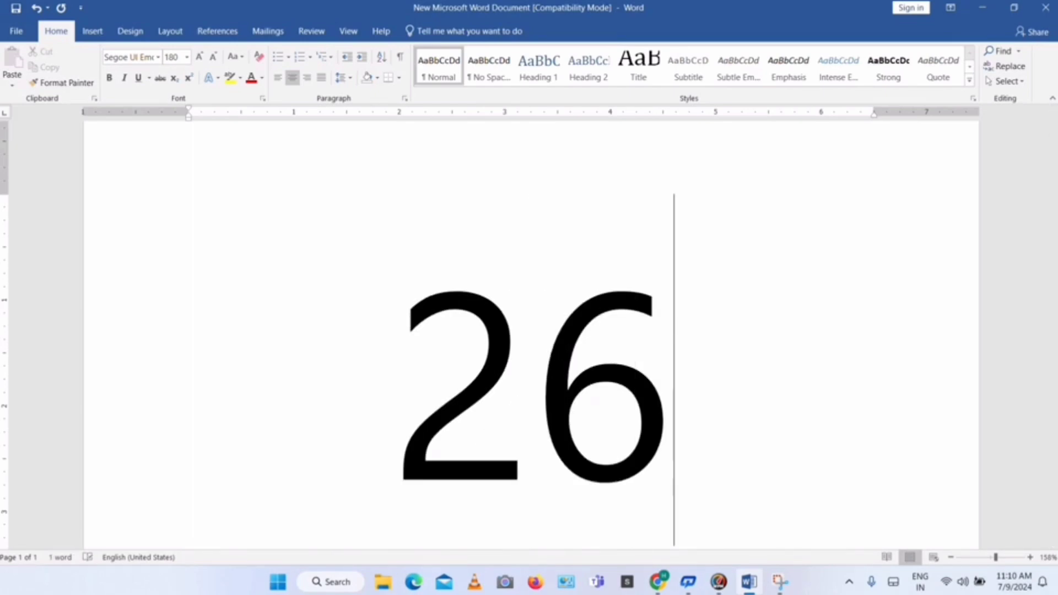
{"action": "type", "text": "20"}
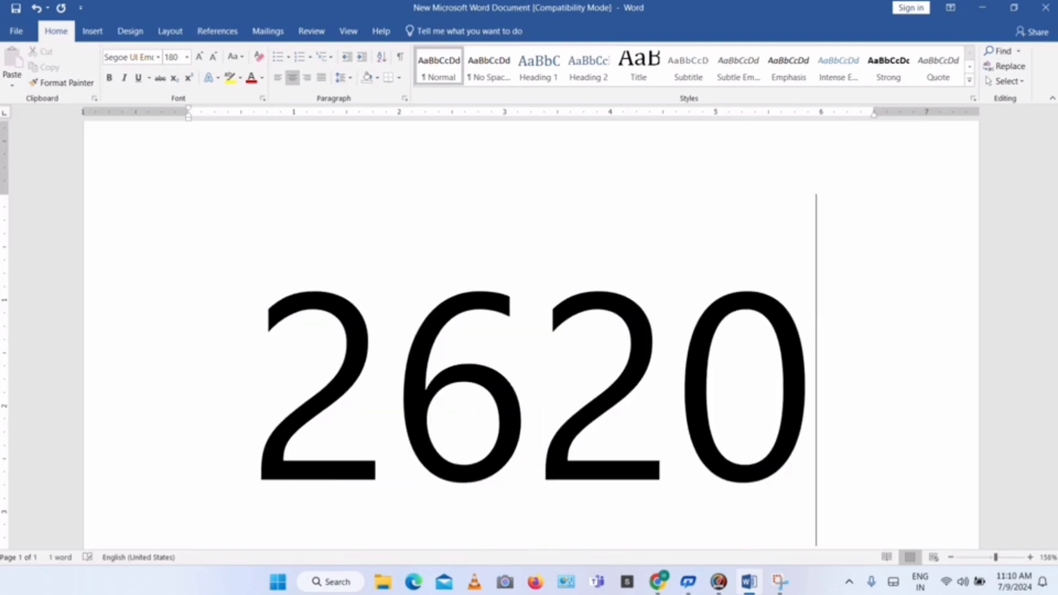
{"action": "key", "text": "alt+x"}
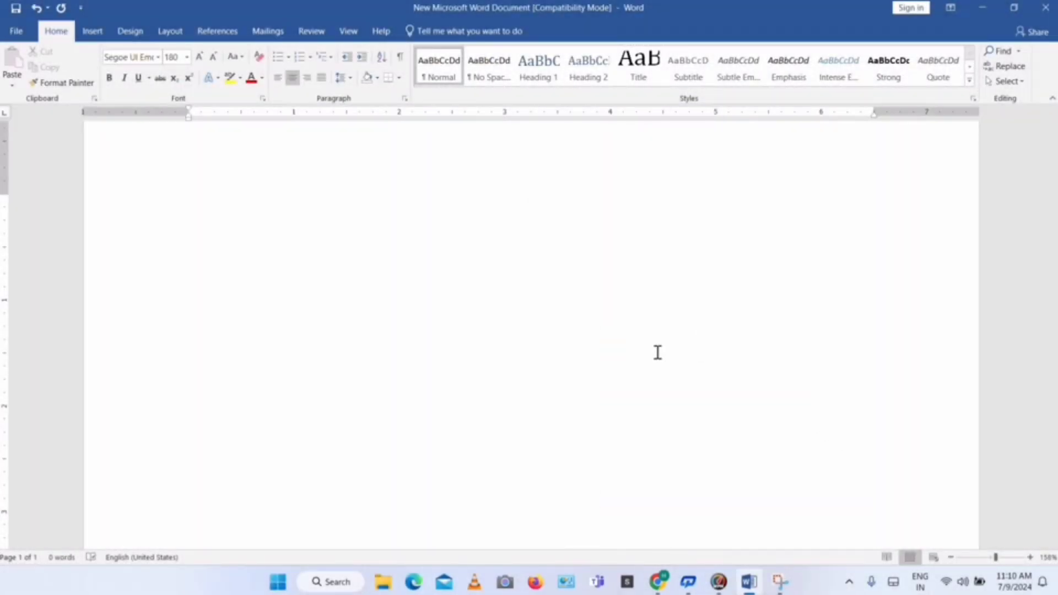
- Convert 1f693 to a police car and 1f699 to a blue car with Alt+X, then delete it
{"action": "type", "text": "1f"}
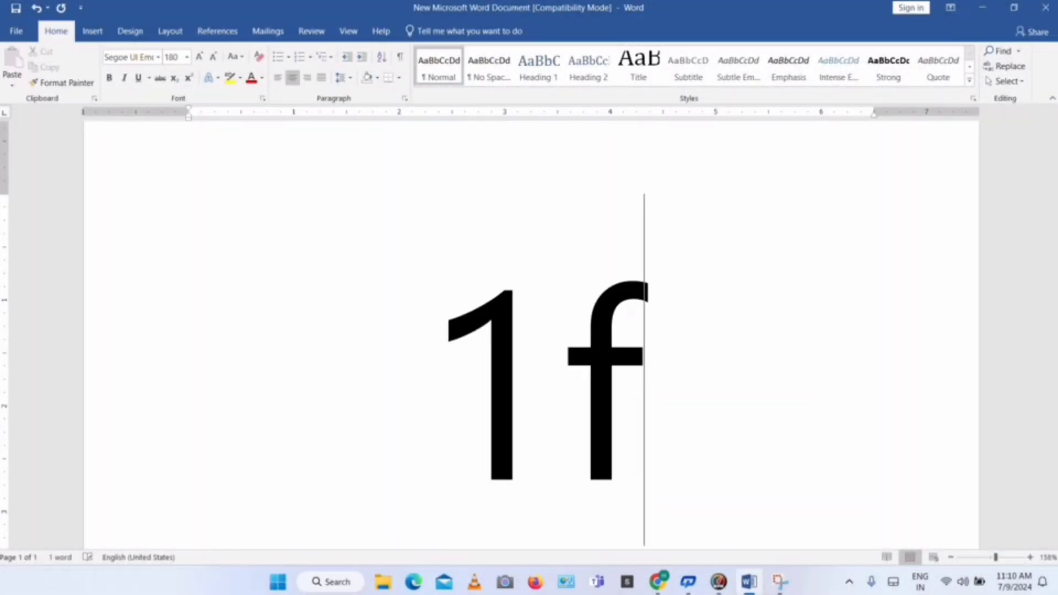
{"action": "type", "text": "69"}
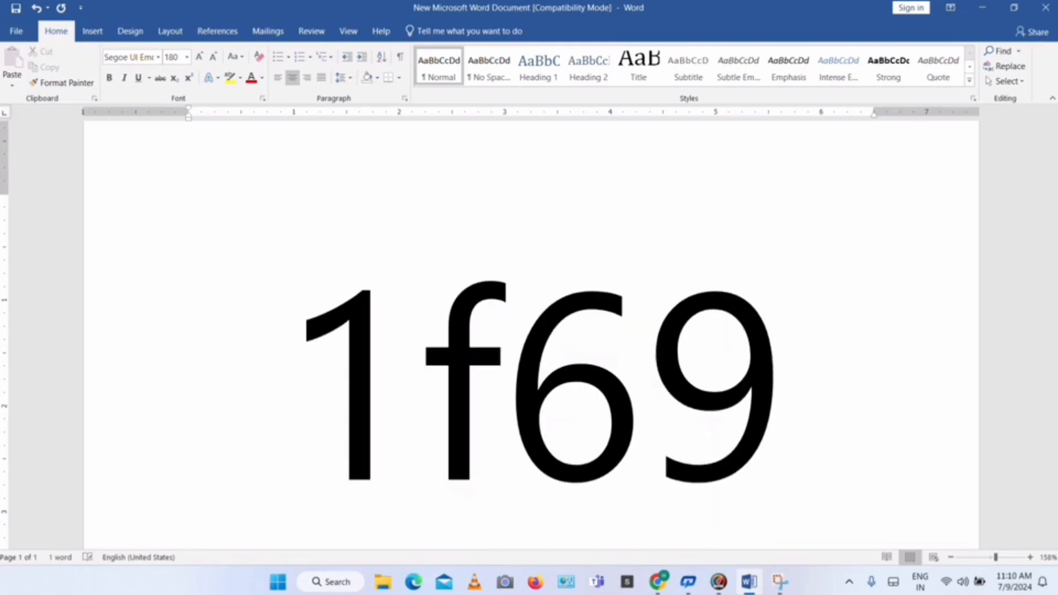
{"action": "type", "text": "3"}
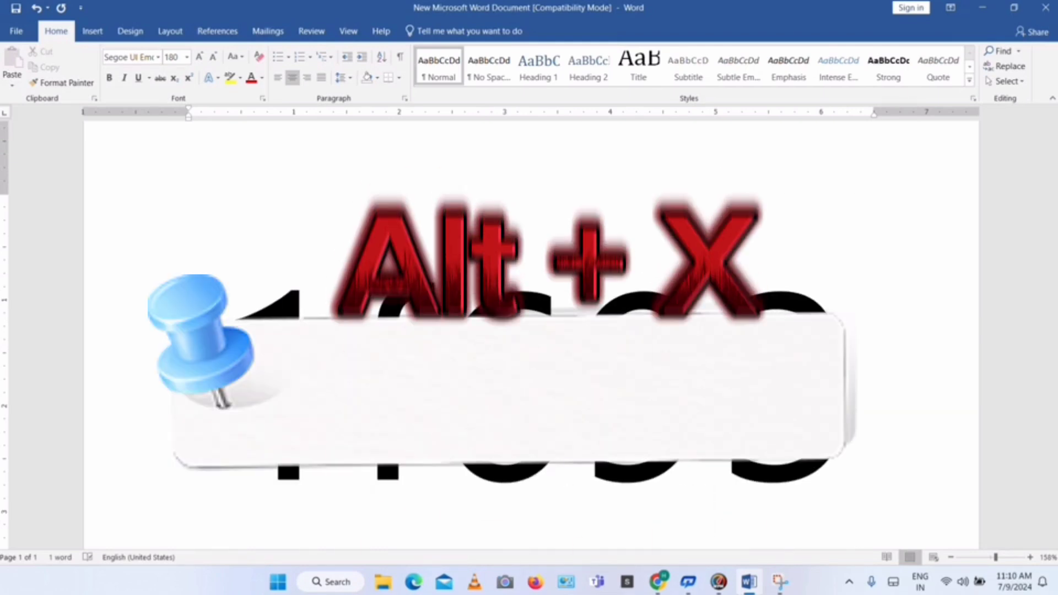
{"action": "key", "text": "alt+x"}
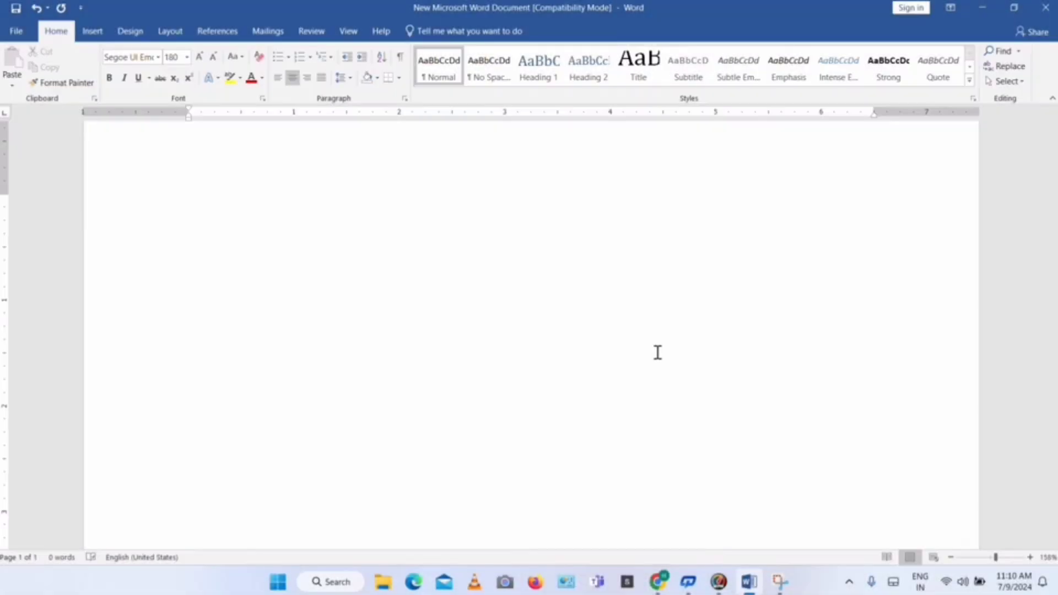
{"action": "type", "text": "1f"}
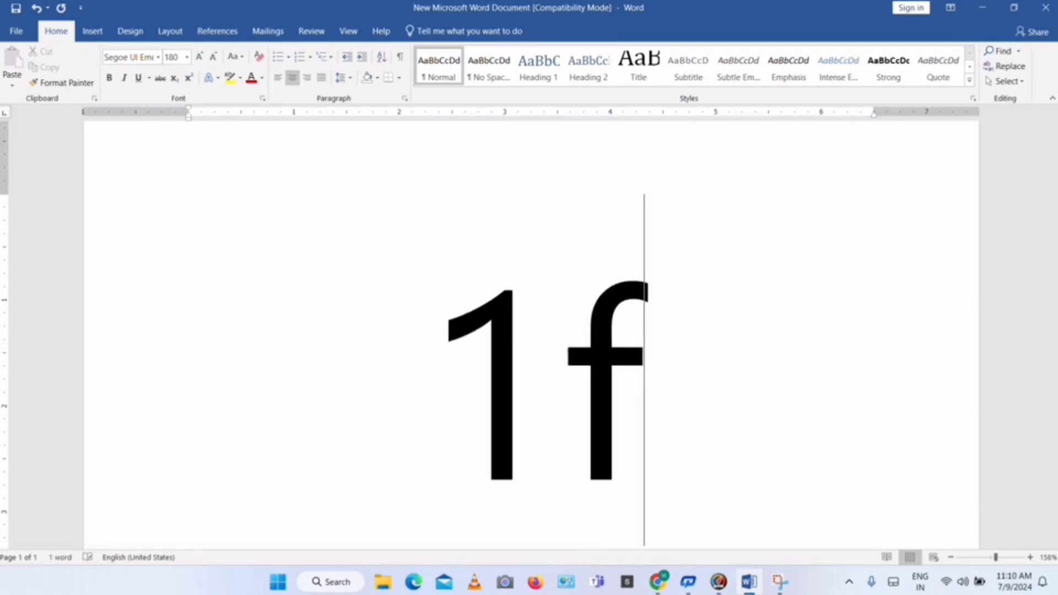
{"action": "type", "text": "69"}
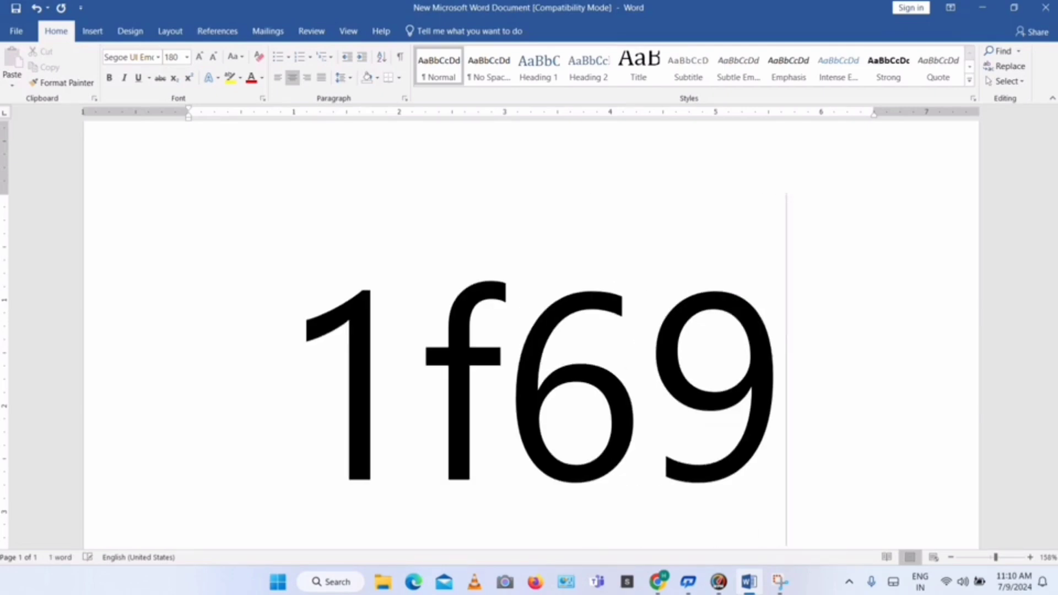
{"action": "type", "text": "9"}
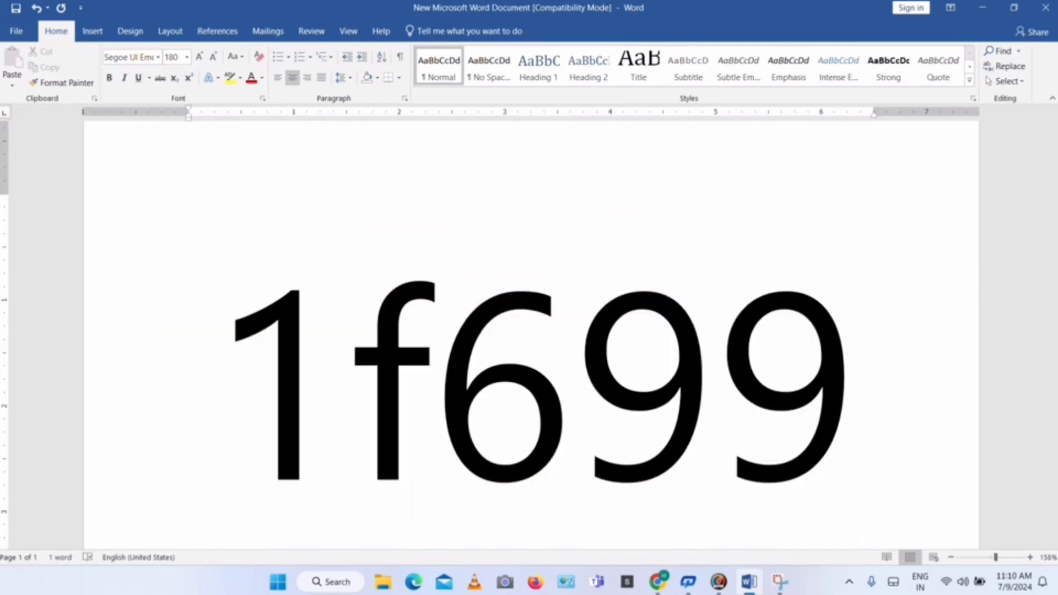
{"action": "key", "text": "alt+x"}
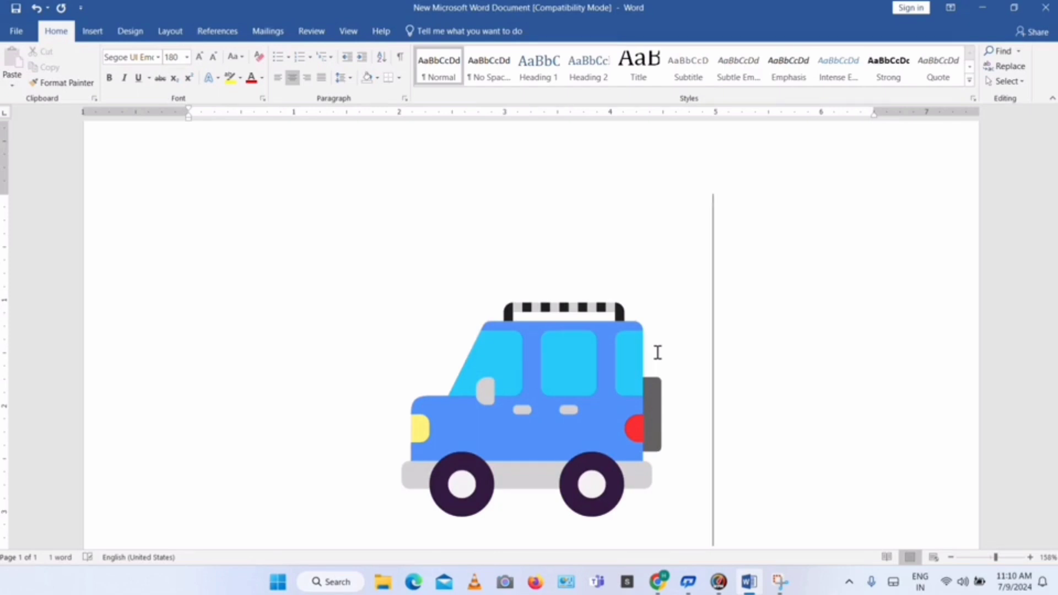
{"action": "key", "text": "BackSpace"}
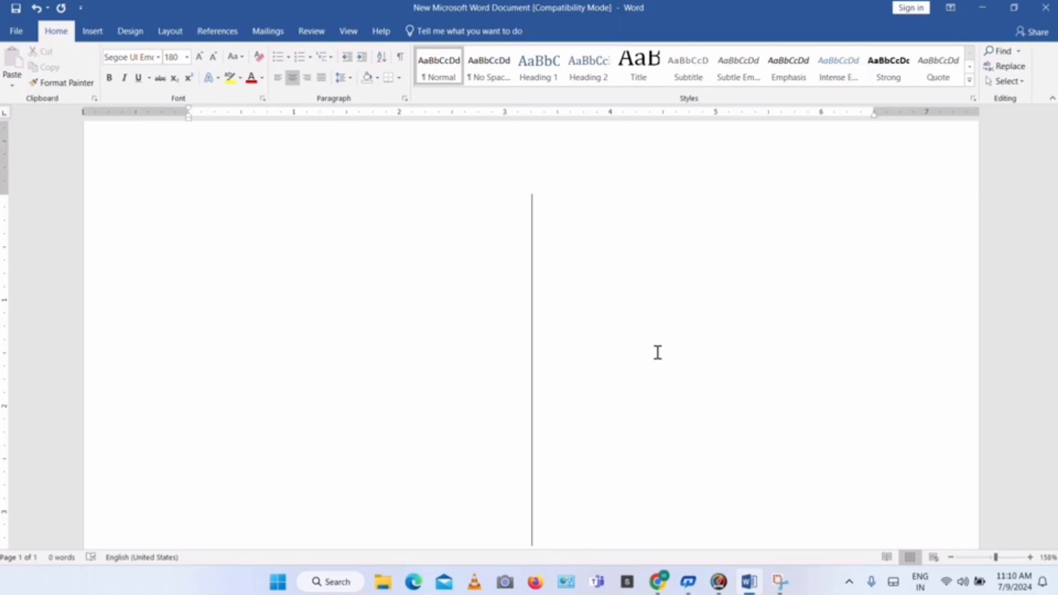
- Convert 1f691 into an ambulance emoji, then 1f680 into a rocket emoji with Alt+X
{"action": "type", "text": "1f6"}
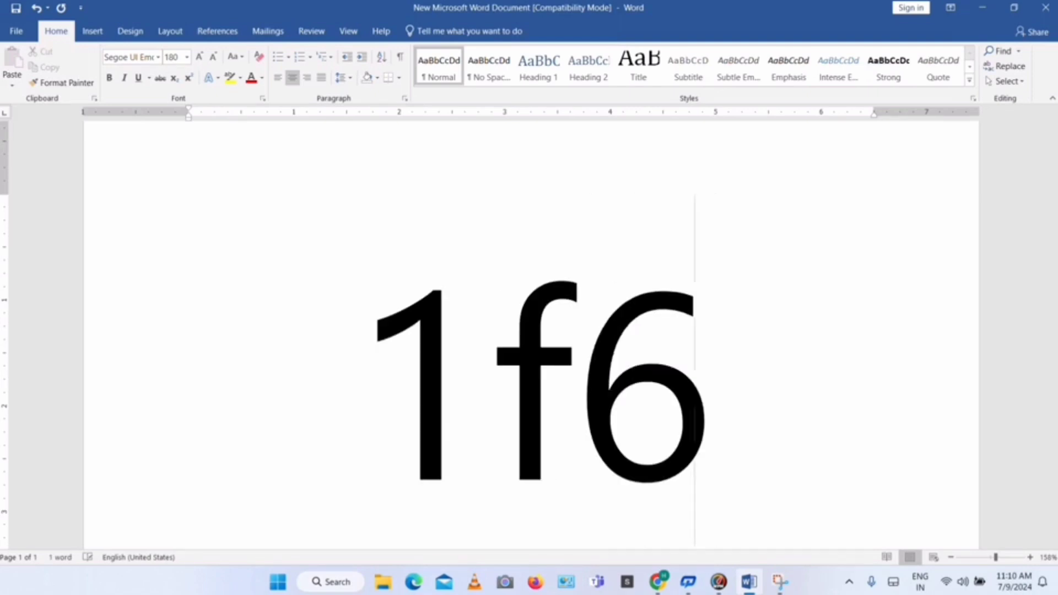
{"action": "type", "text": "91"}
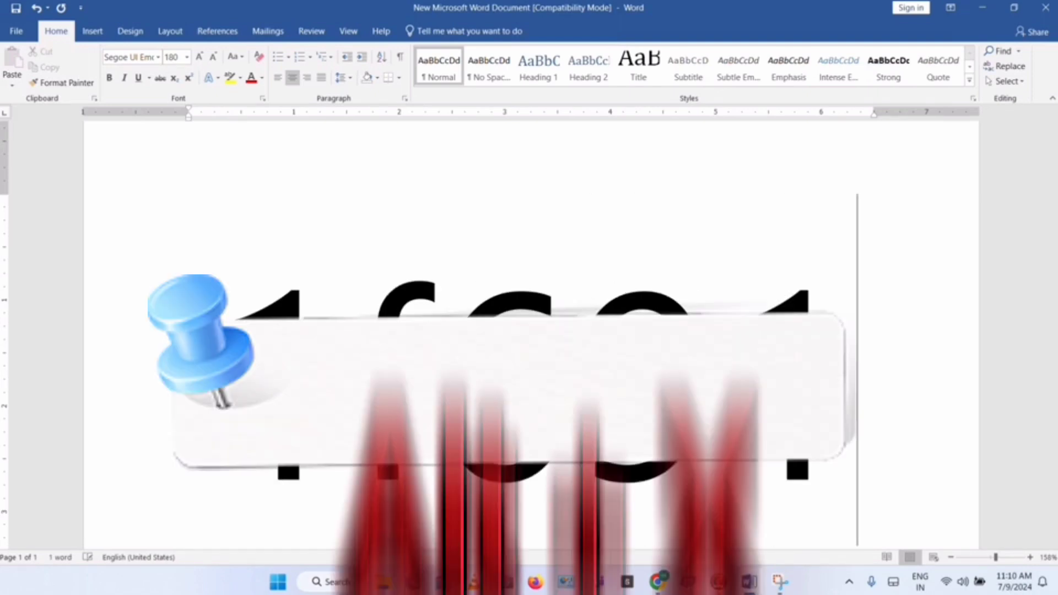
{"action": "key", "text": "alt+x"}
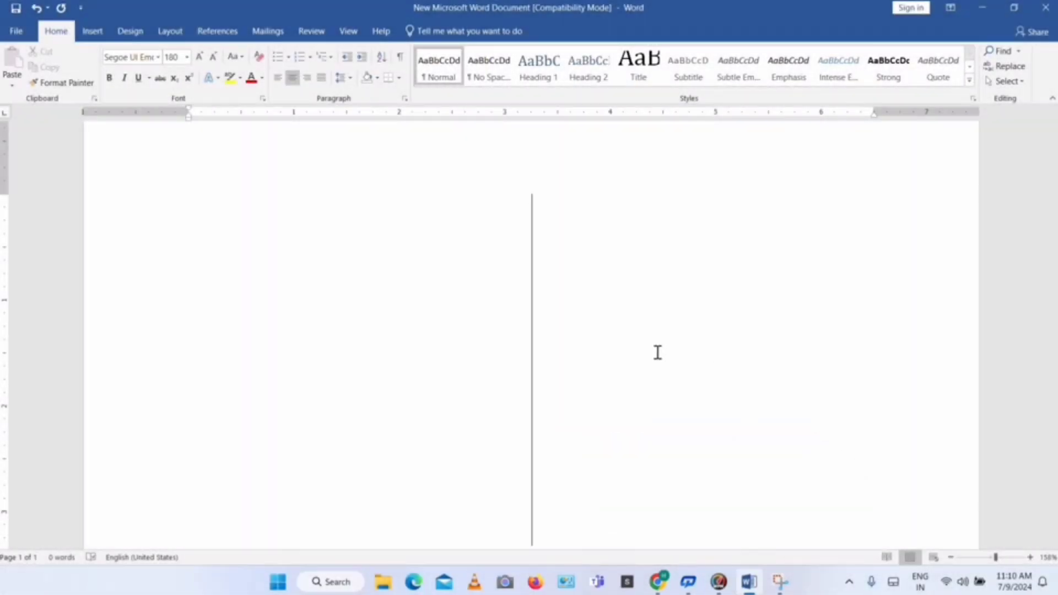
{"action": "type", "text": "1"}
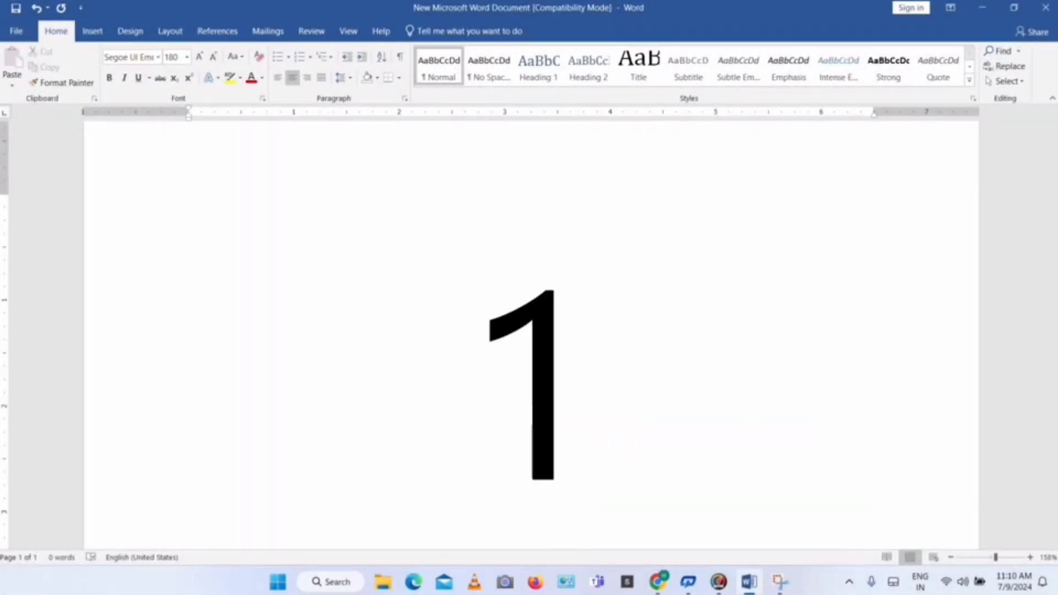
{"action": "type", "text": "f"}
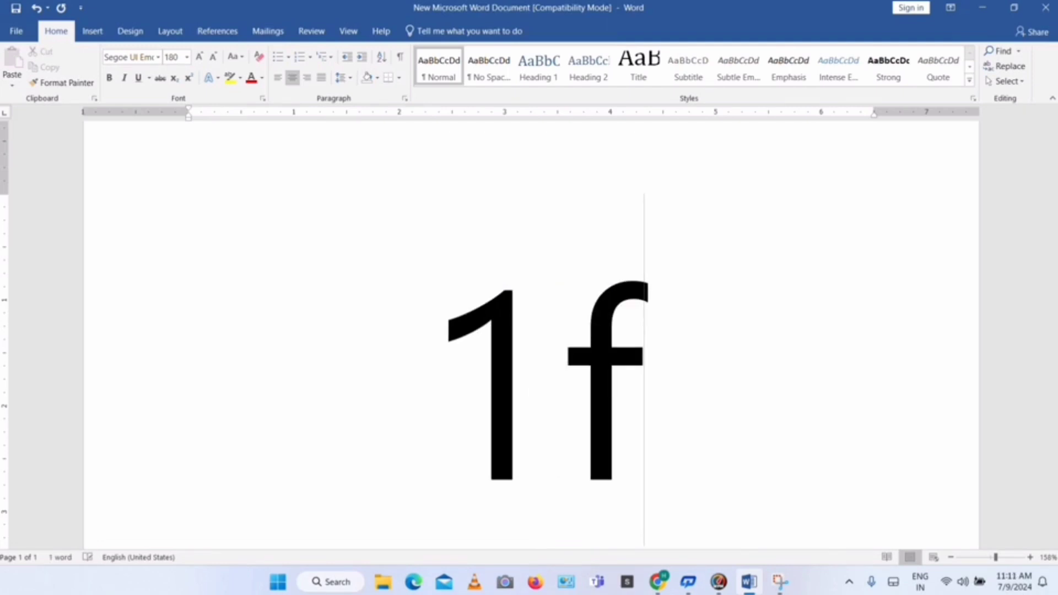
{"action": "type", "text": "6"}
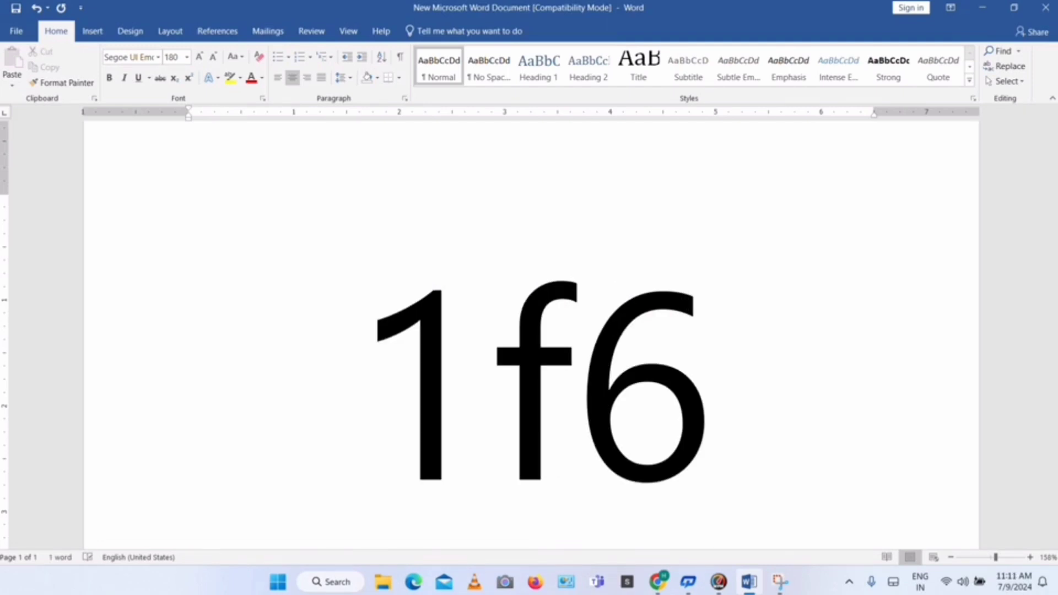
{"action": "type", "text": "80"}
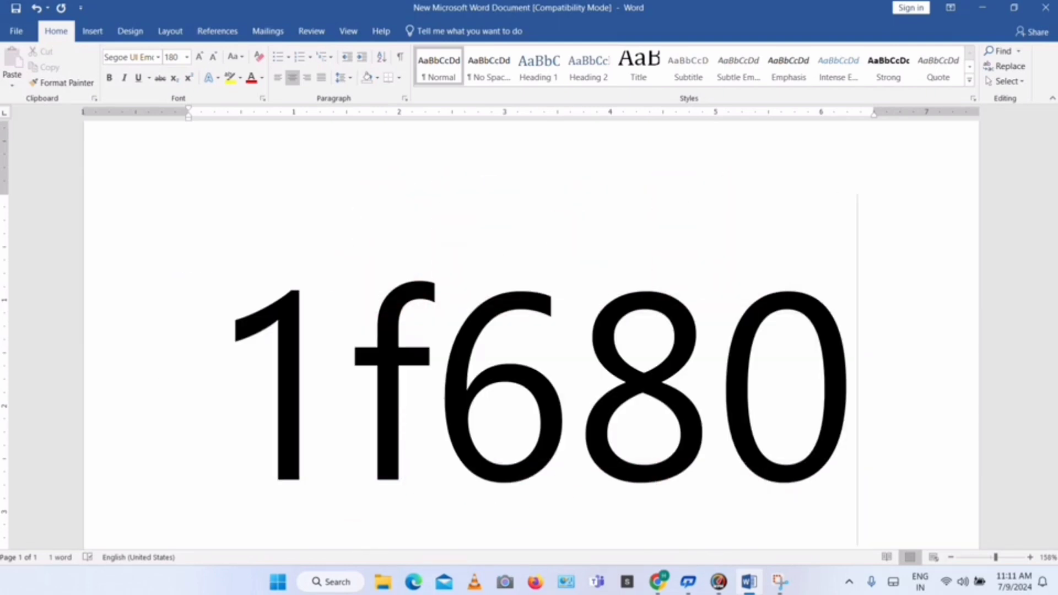
{"action": "key", "text": "alt+x"}
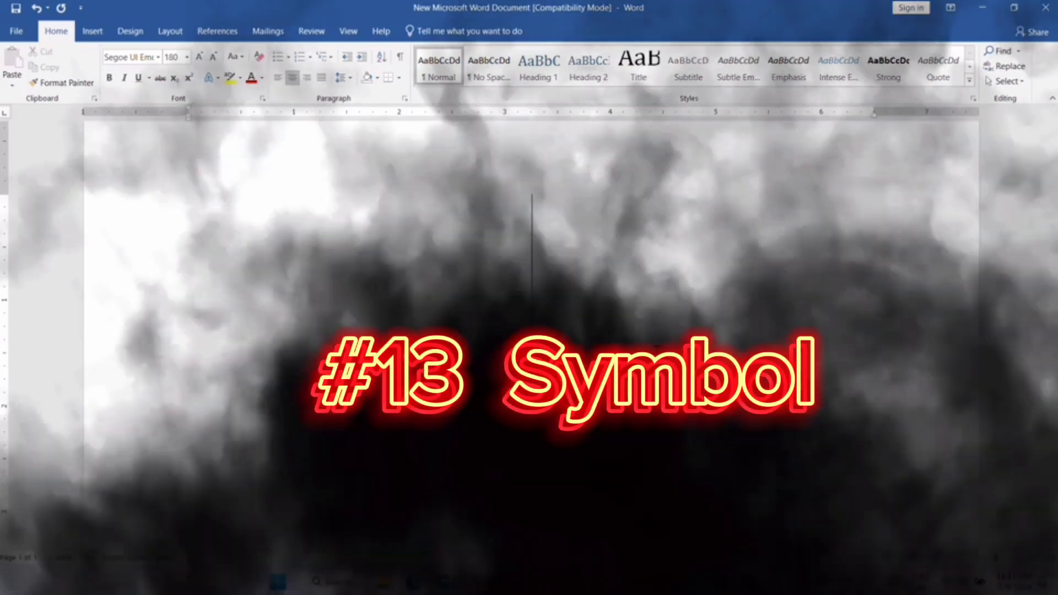
- Convert 1f58b to a fountain pen with Alt+X, delete it, then convert 1f302 to a closed umbrella
{"action": "type", "text": "f5"}
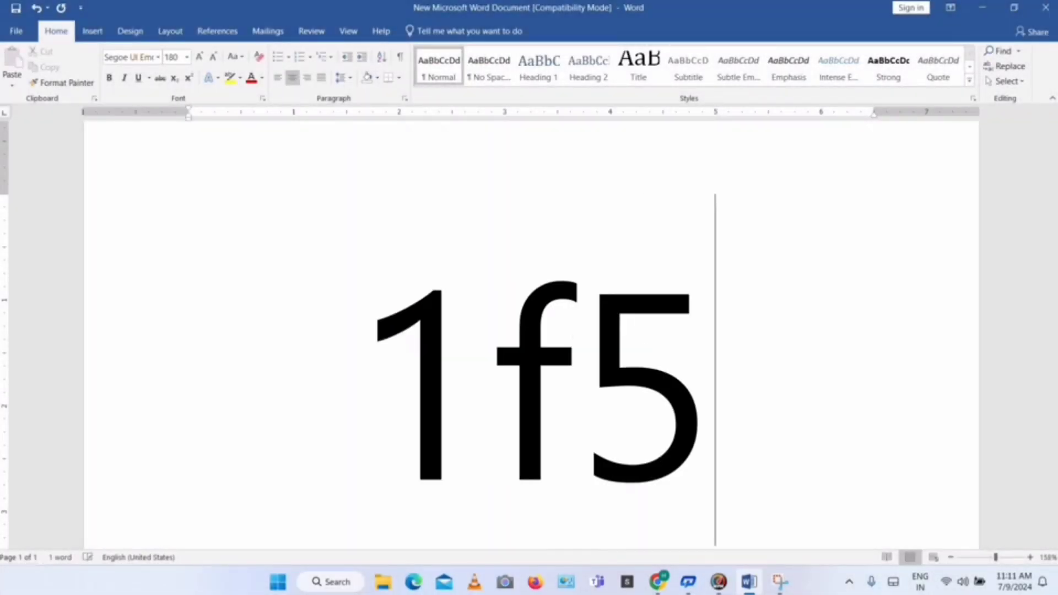
{"action": "type", "text": "8"}
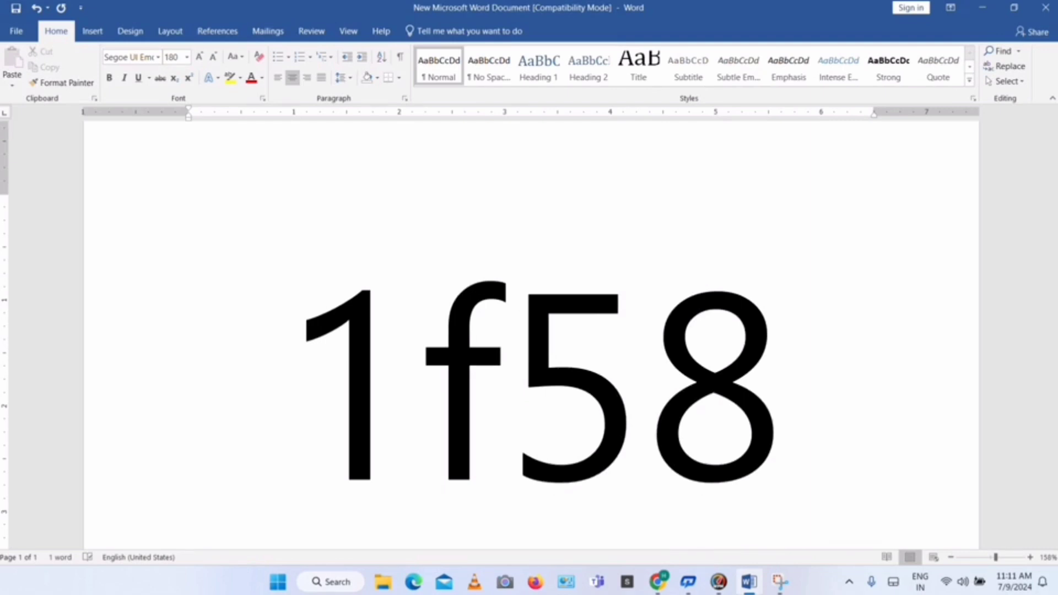
{"action": "type", "text": "b"}
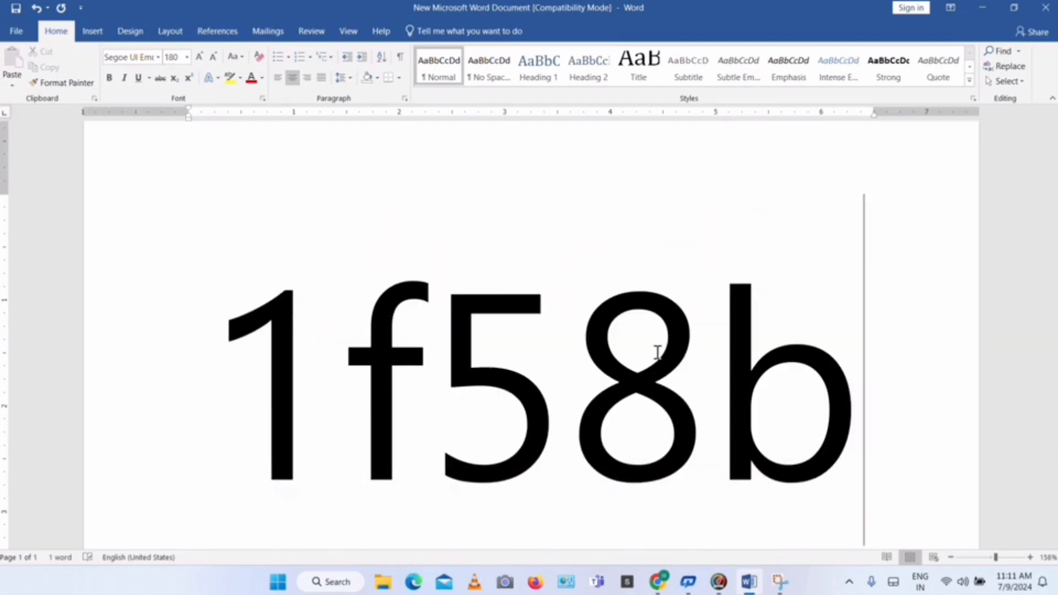
{"action": "key", "text": "alt+x"}
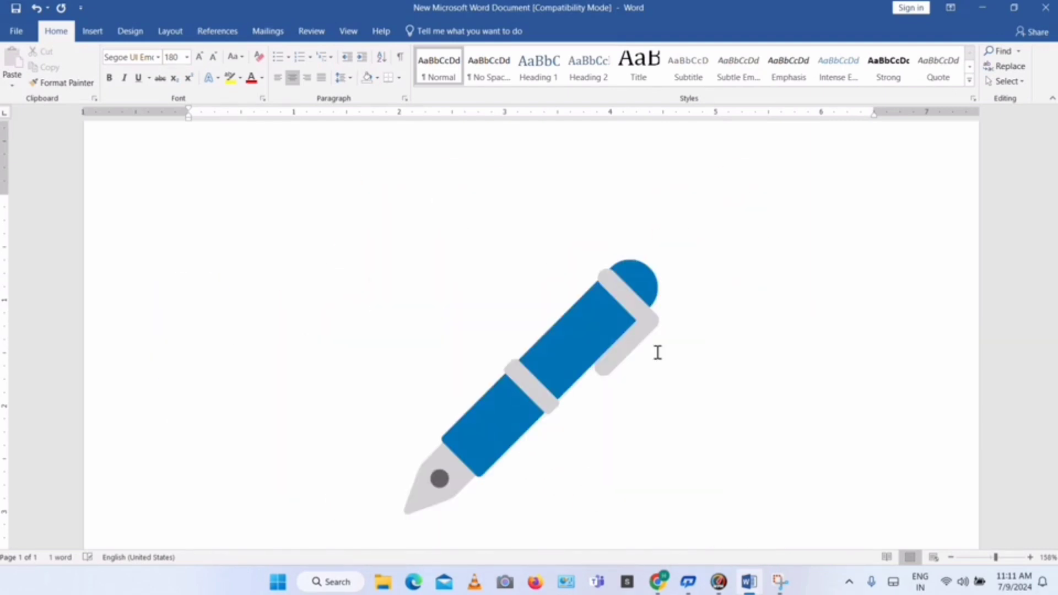
{"action": "key", "text": "BackSpace"}
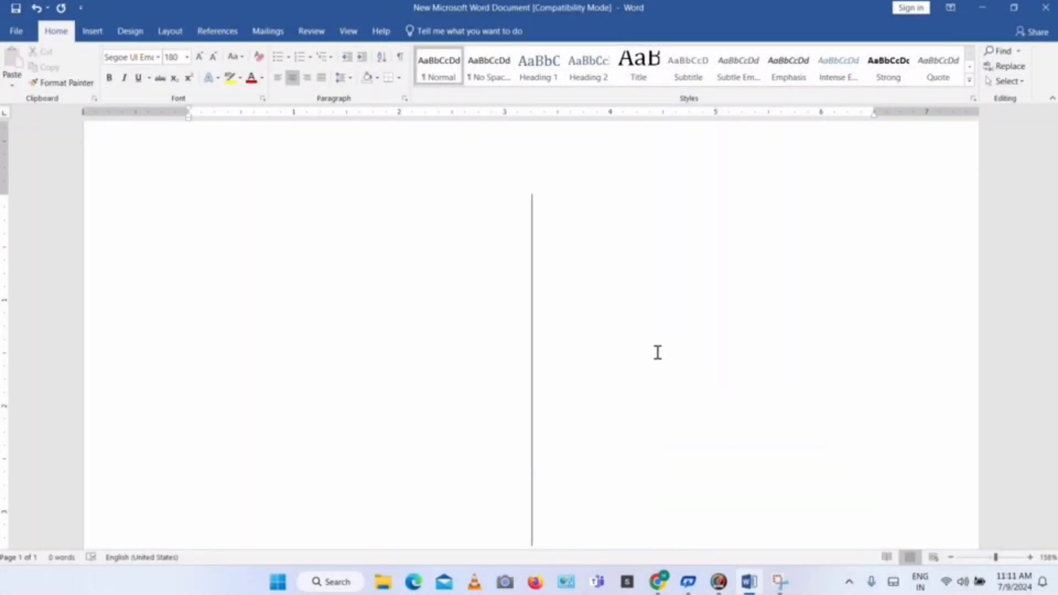
{"action": "type", "text": "1f"}
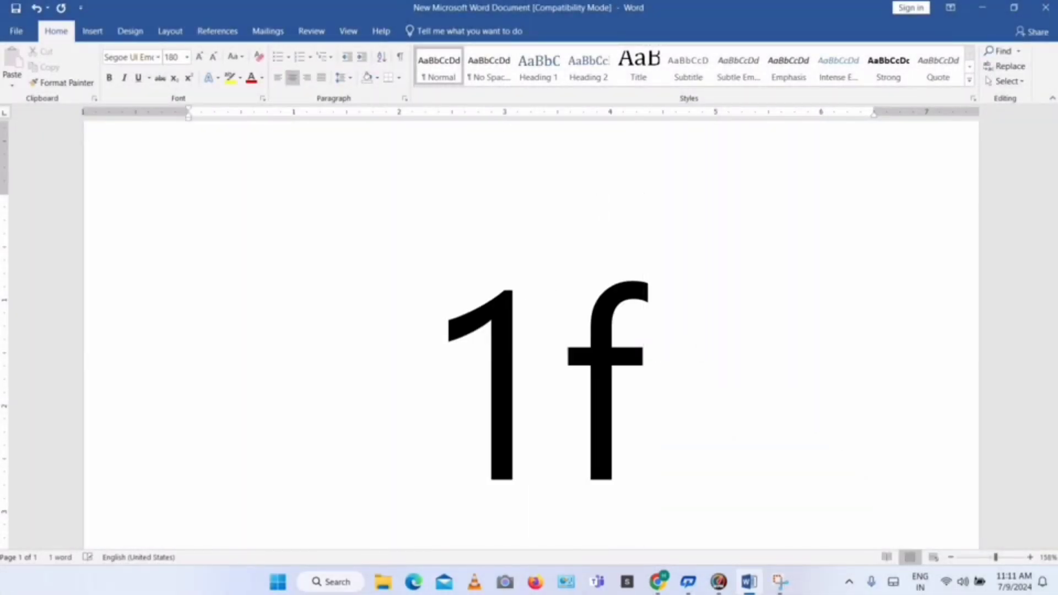
{"action": "type", "text": "30"}
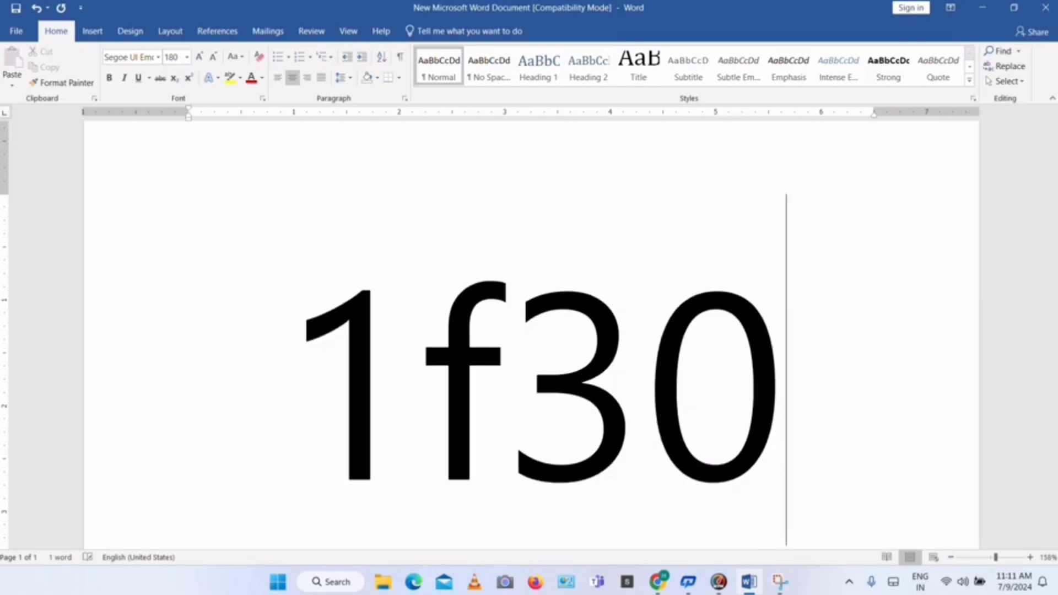
{"action": "type", "text": "2"}
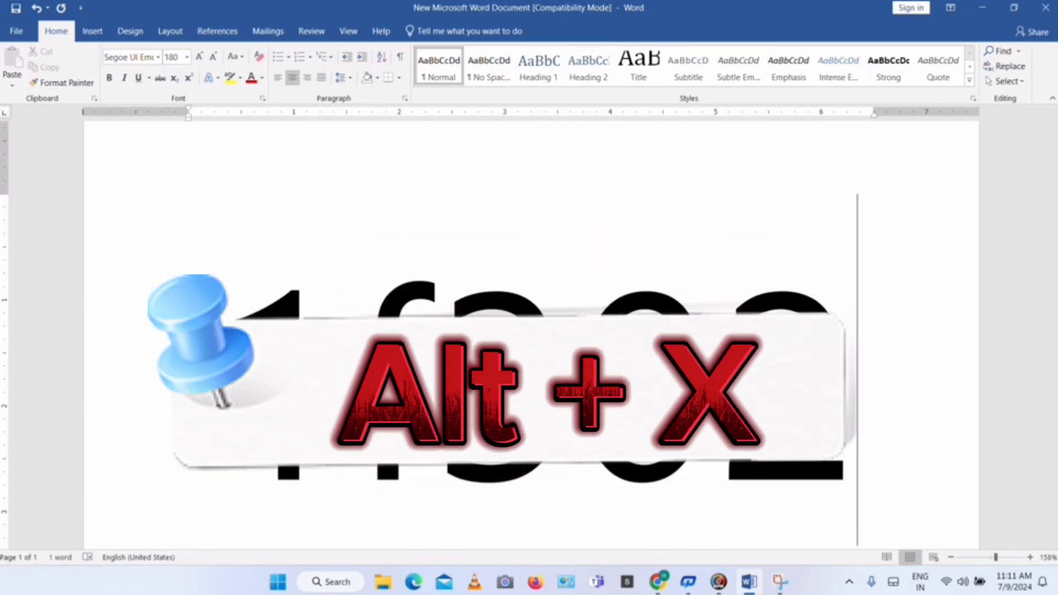
{"action": "key", "text": "alt+x"}
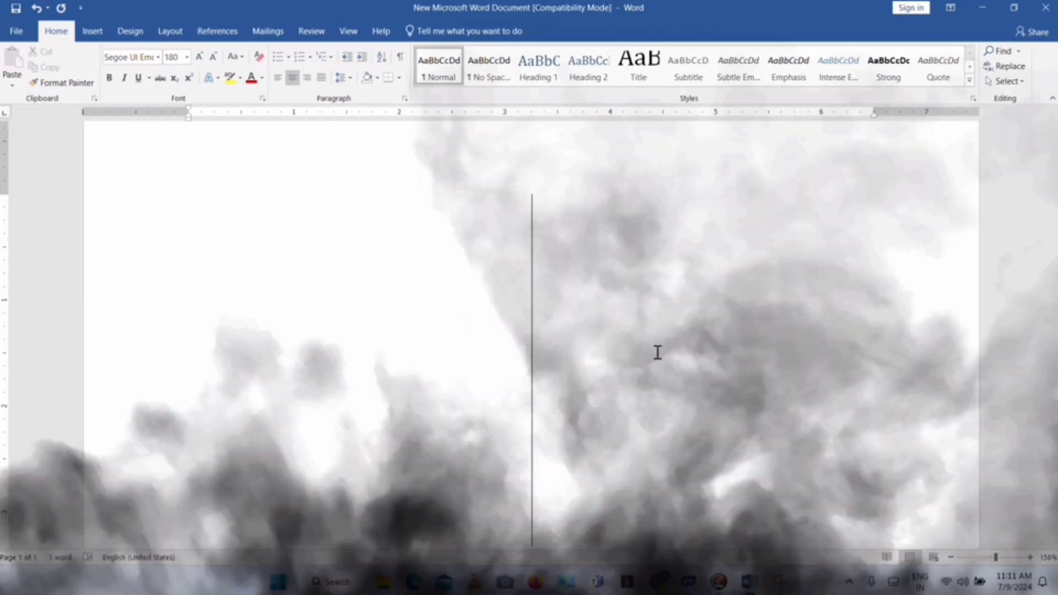
- Convert 1f451, 1f332 and 1f333 into crown, evergreen and leafy tree emoji, then delete the tree
{"action": "type", "text": "1"}
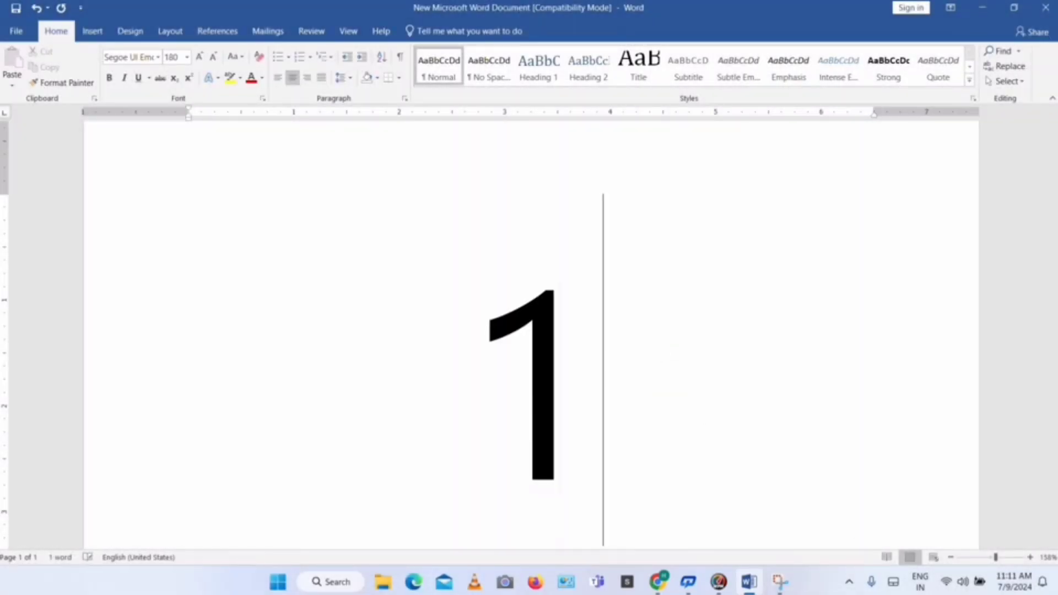
{"action": "type", "text": "f4"}
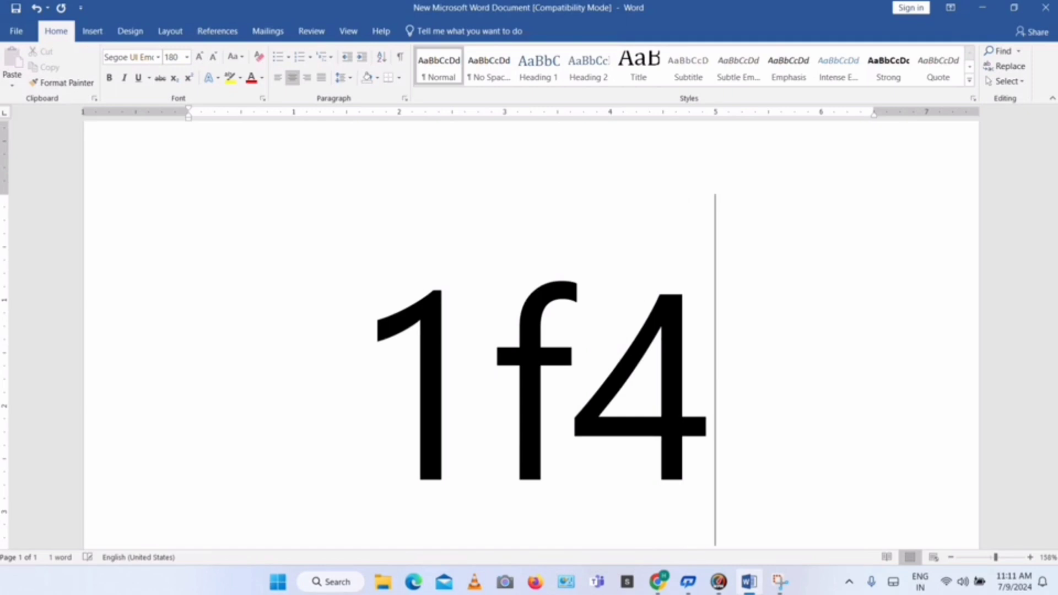
{"action": "type", "text": "51"}
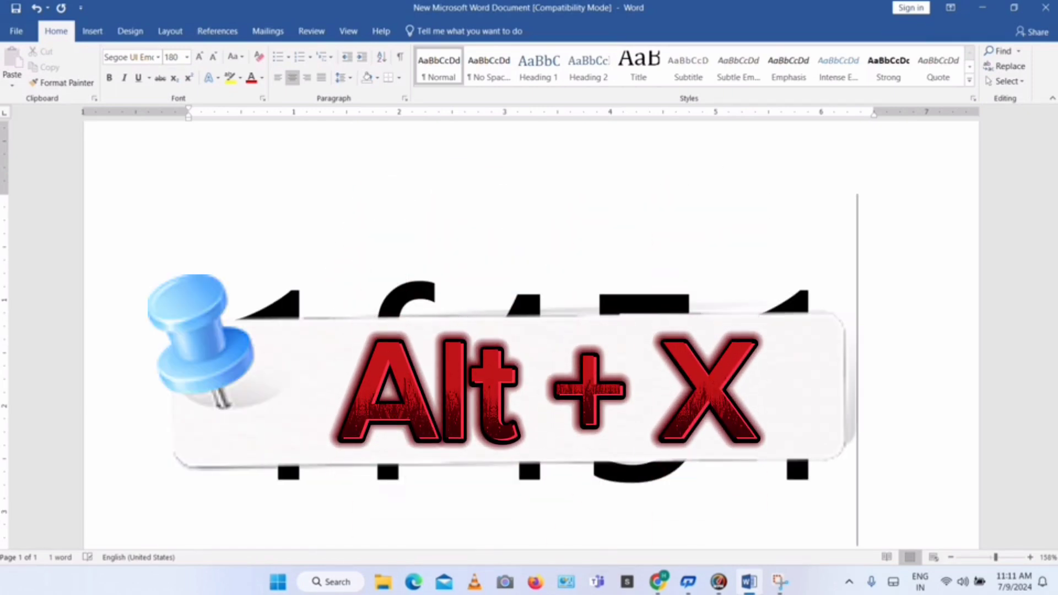
{"action": "key", "text": "alt+x"}
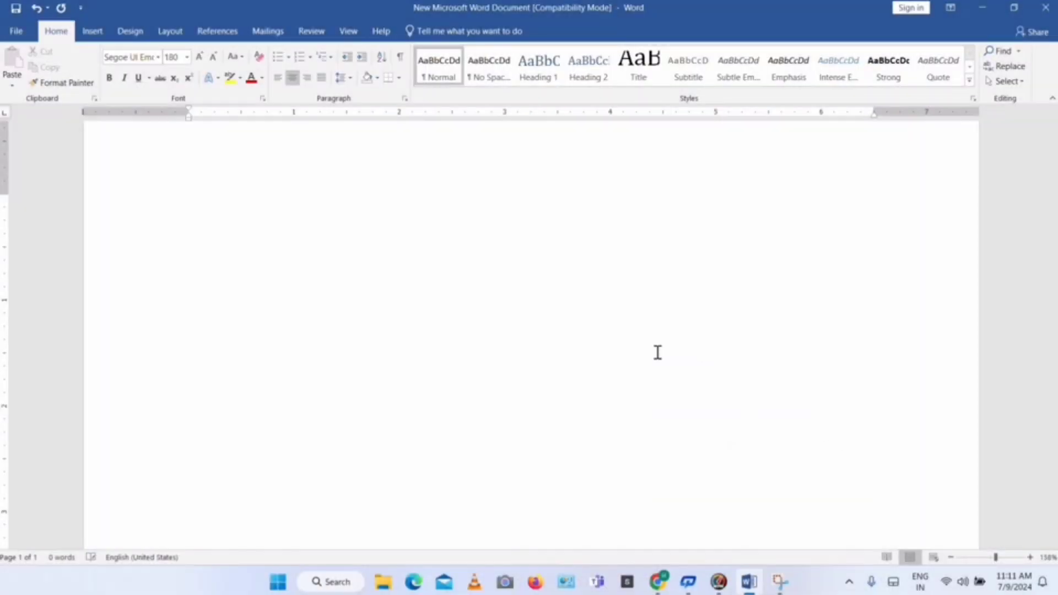
{"action": "type", "text": "1f"}
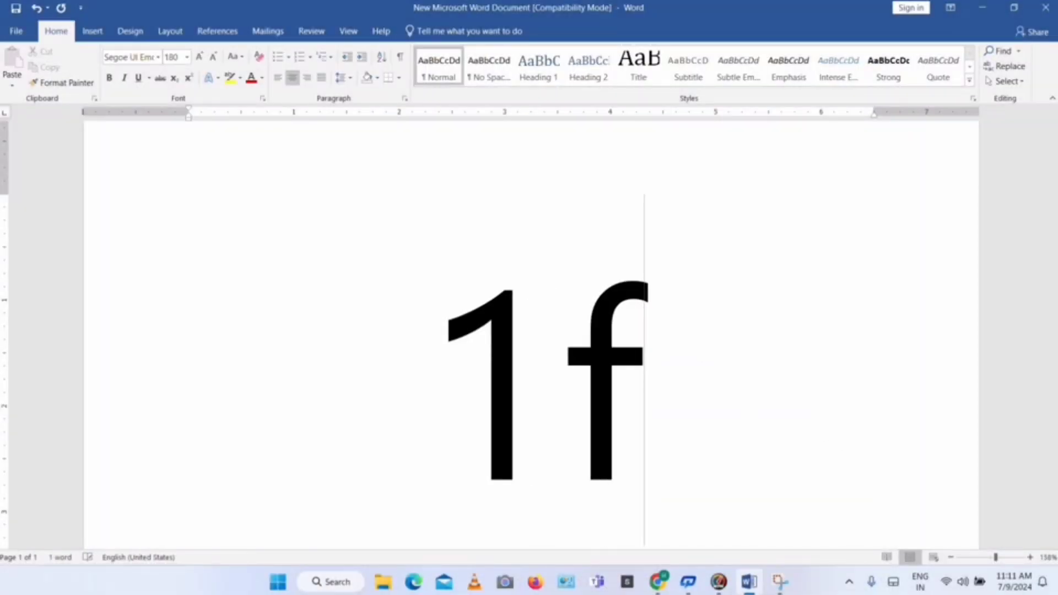
{"action": "type", "text": "332"}
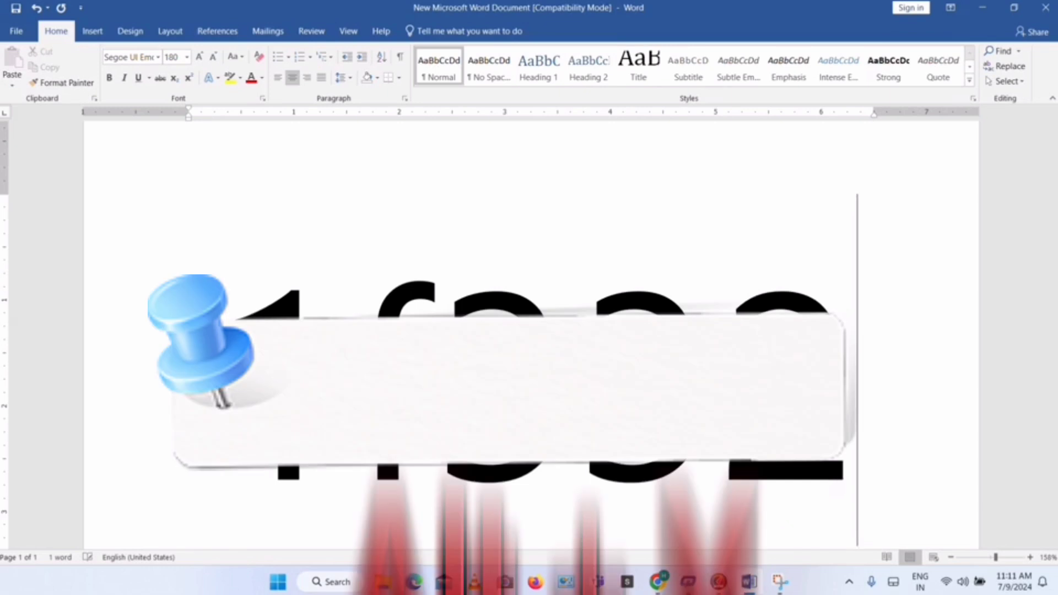
{"action": "key", "text": "alt+x"}
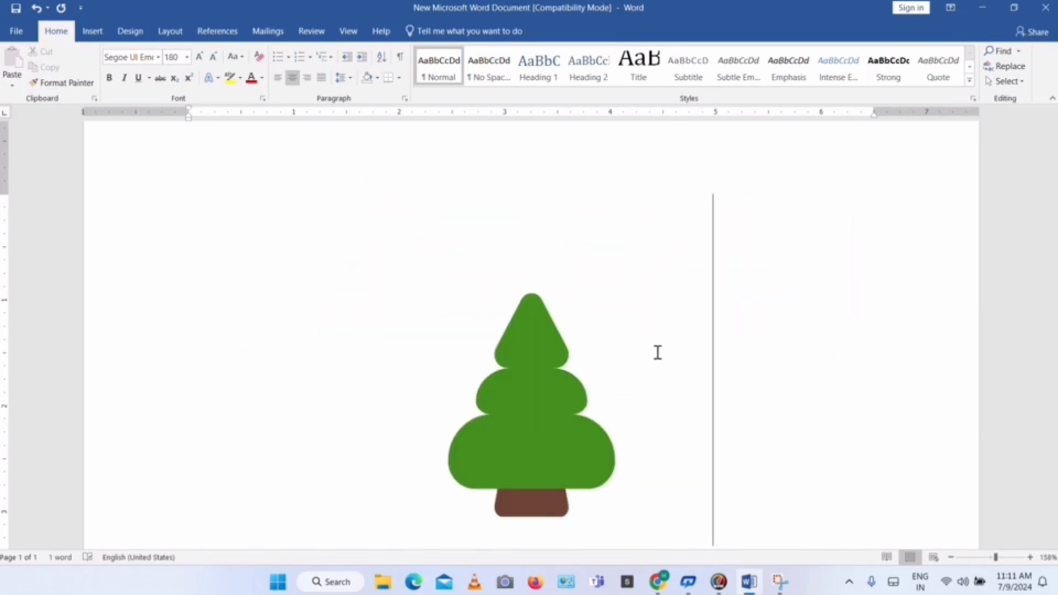
{"action": "type", "text": "1"}
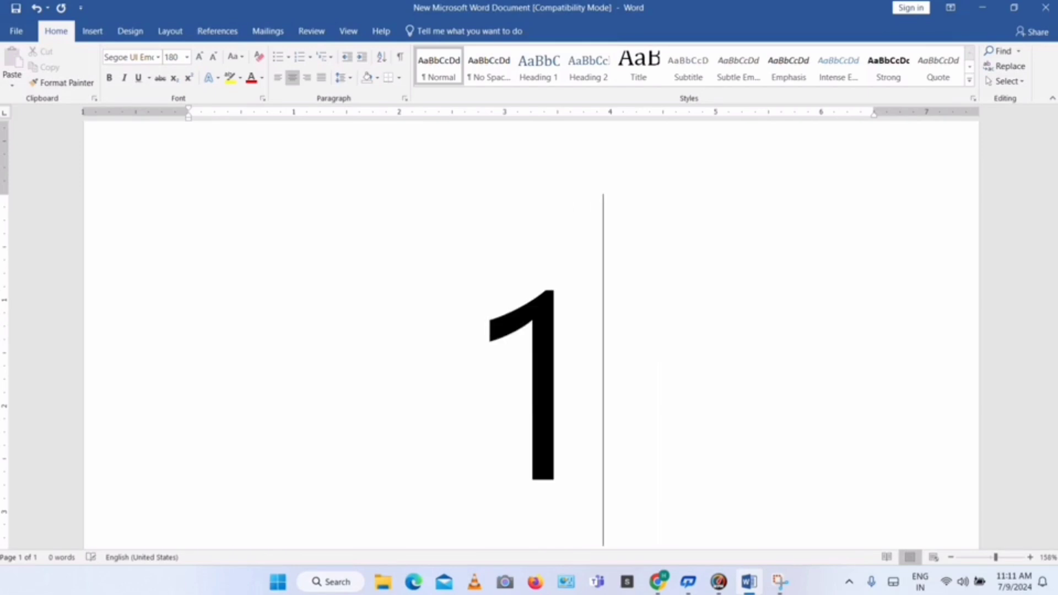
{"action": "type", "text": "f333"}
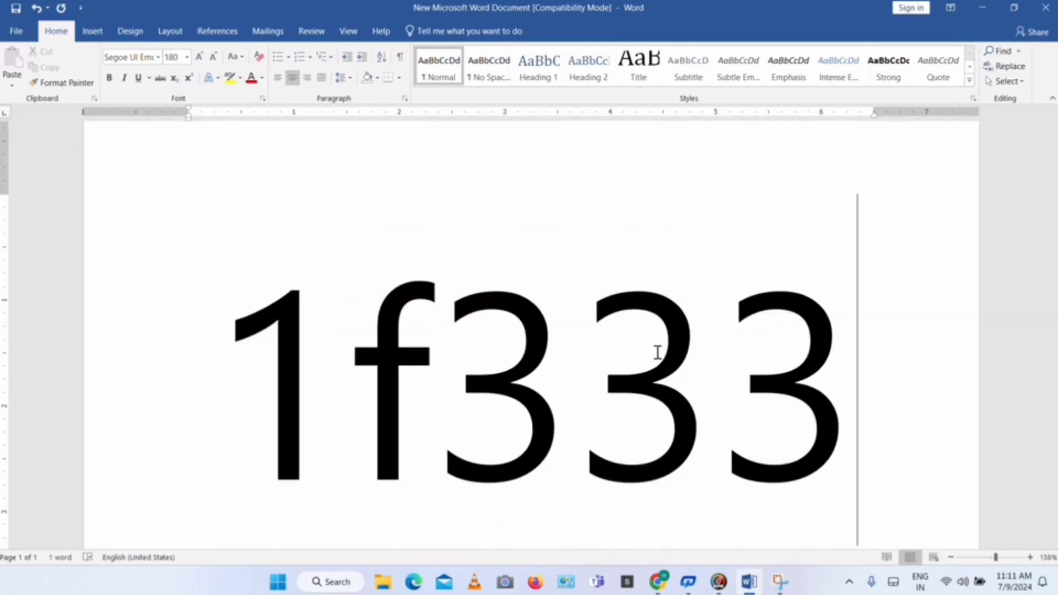
{"action": "key", "text": "alt+x"}
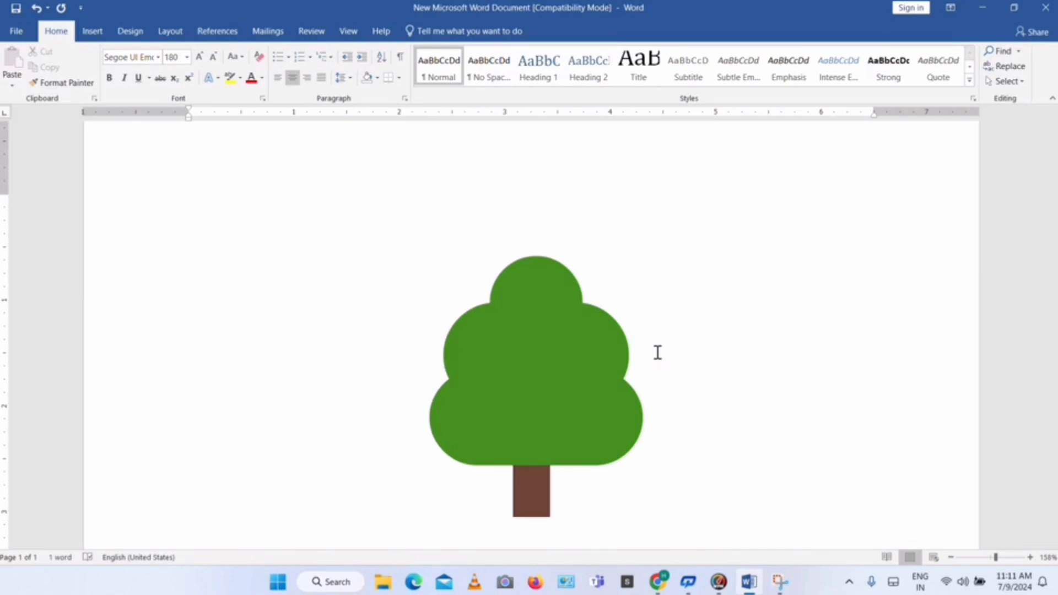
{"action": "key", "text": "BackSpace"}
{"action": "key", "text": "BackSpace"}
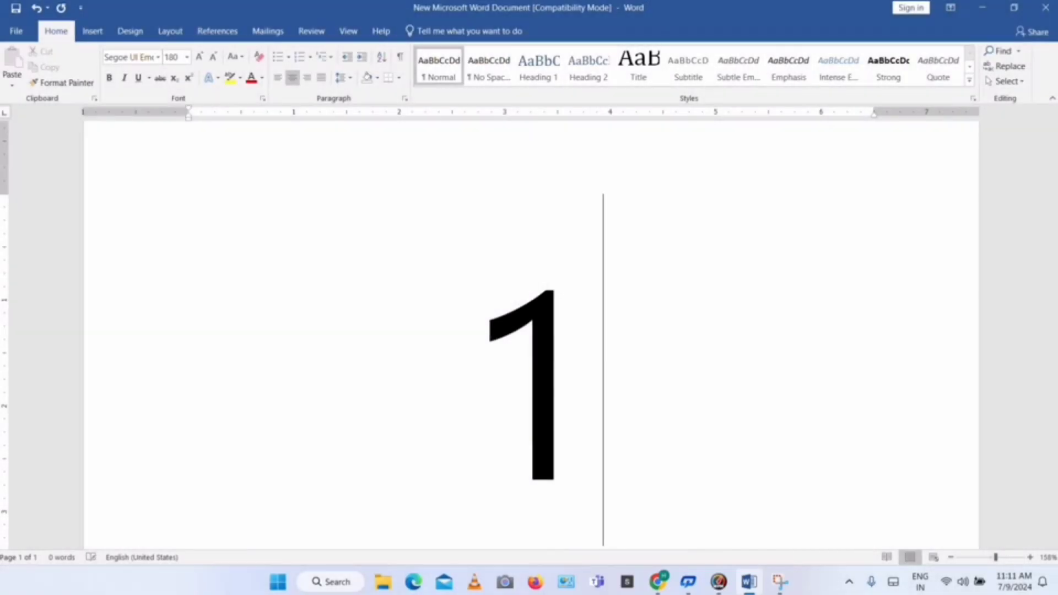
- Convert the codes 1f95b and 1f91e into glass-of-milk and crossed-fingers emoji with Alt+X
{"action": "type", "text": "f"}
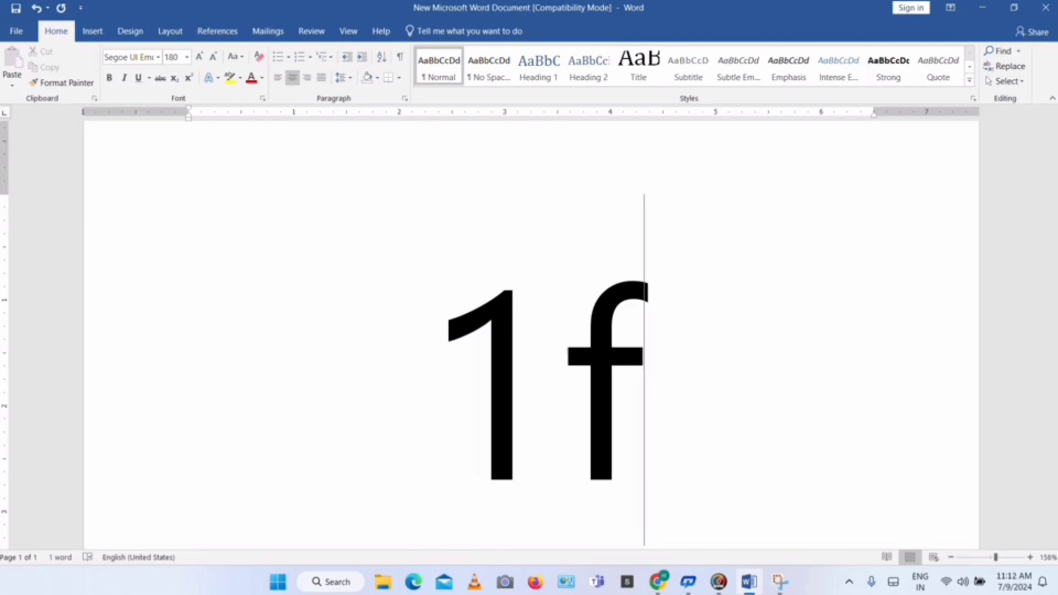
{"action": "type", "text": "95"}
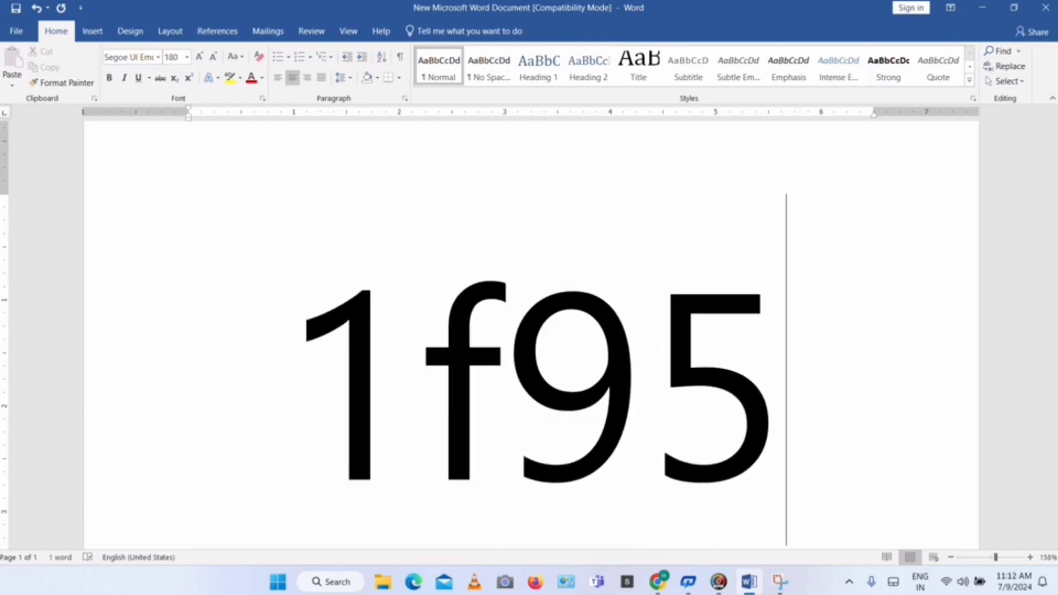
{"action": "type", "text": "b"}
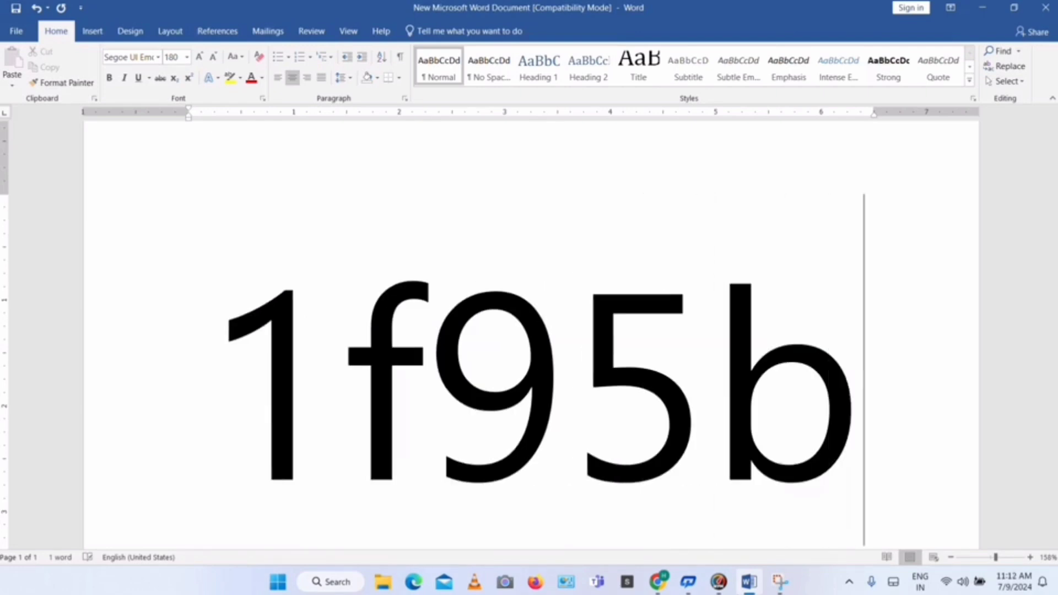
{"action": "key", "text": "alt+x"}
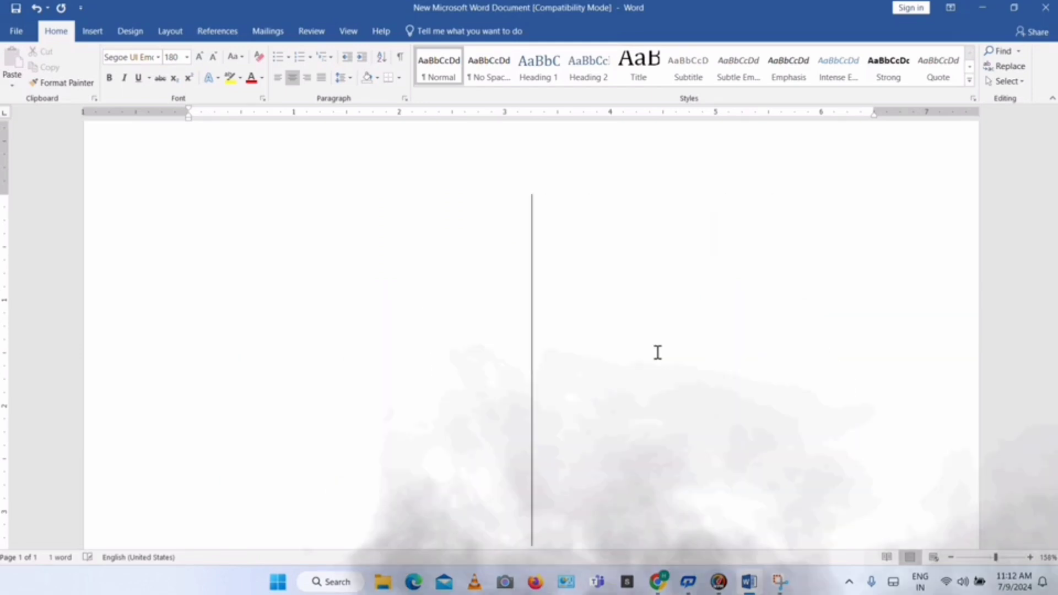
{"action": "type", "text": "1f"}
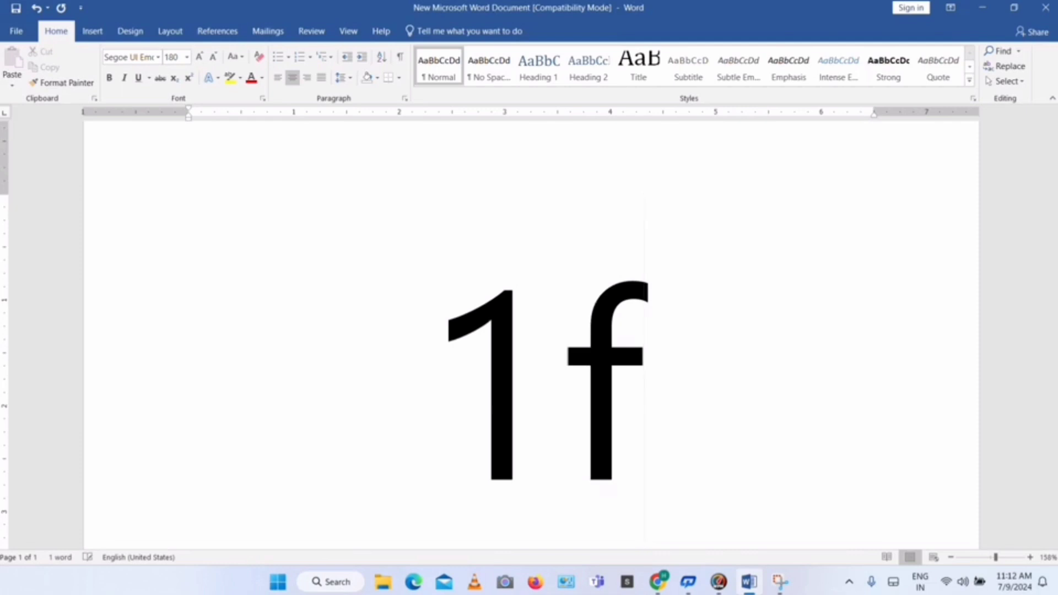
{"action": "type", "text": "91"}
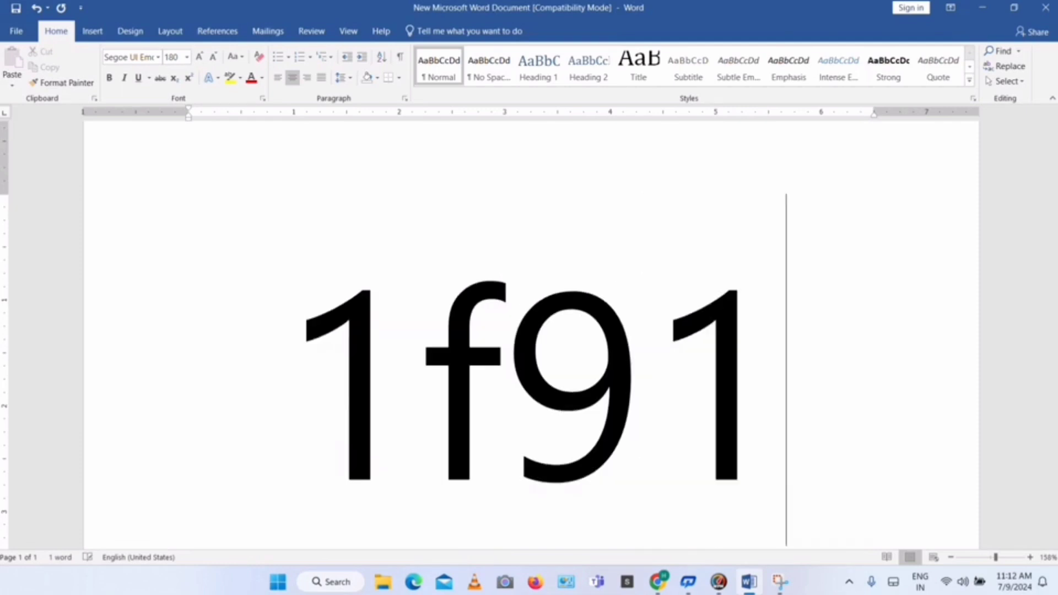
{"action": "type", "text": "e"}
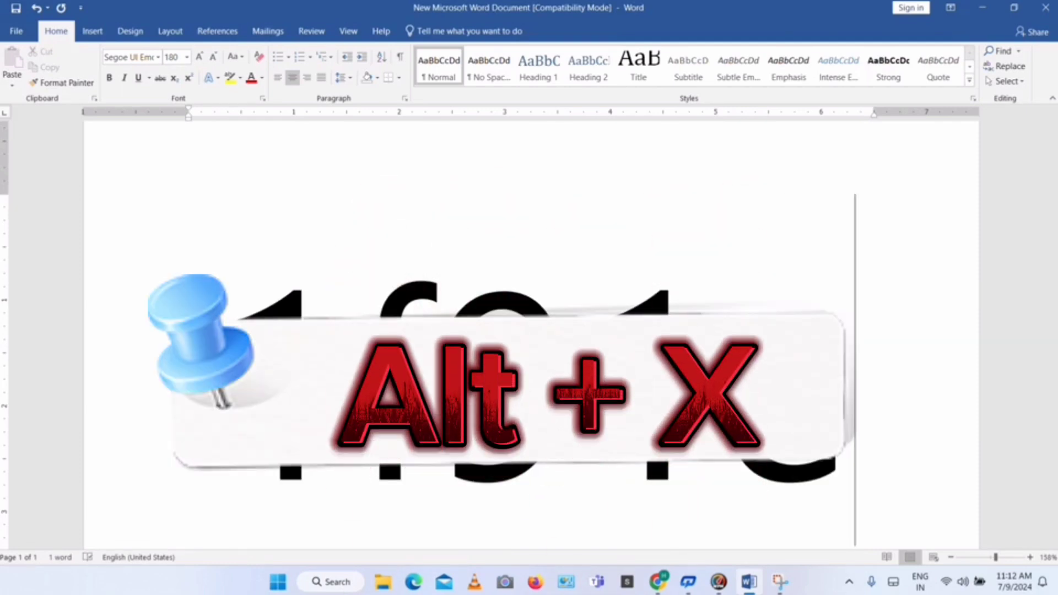
{"action": "key", "text": "alt+x"}
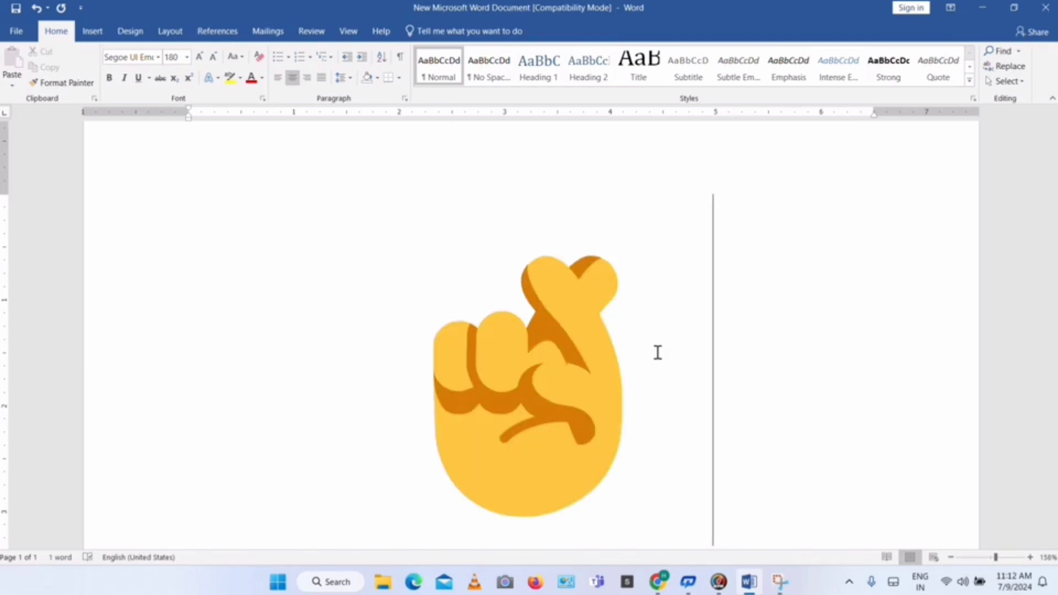
- Replace the crossed-fingers emoji with a globe emoji made from code 1f310
{"action": "key", "text": "BackSpace"}
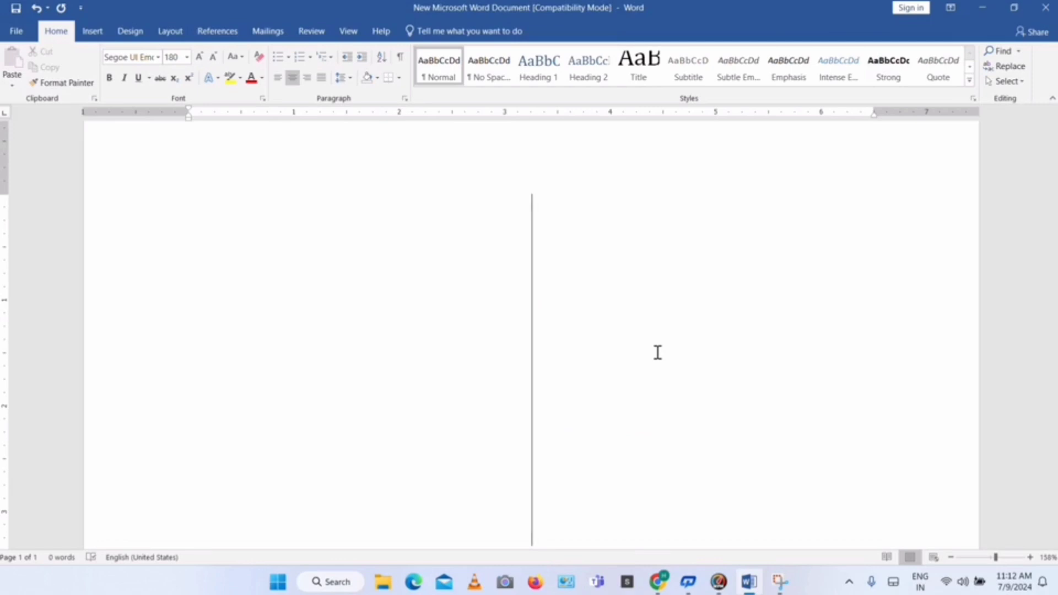
{"action": "type", "text": "1f"}
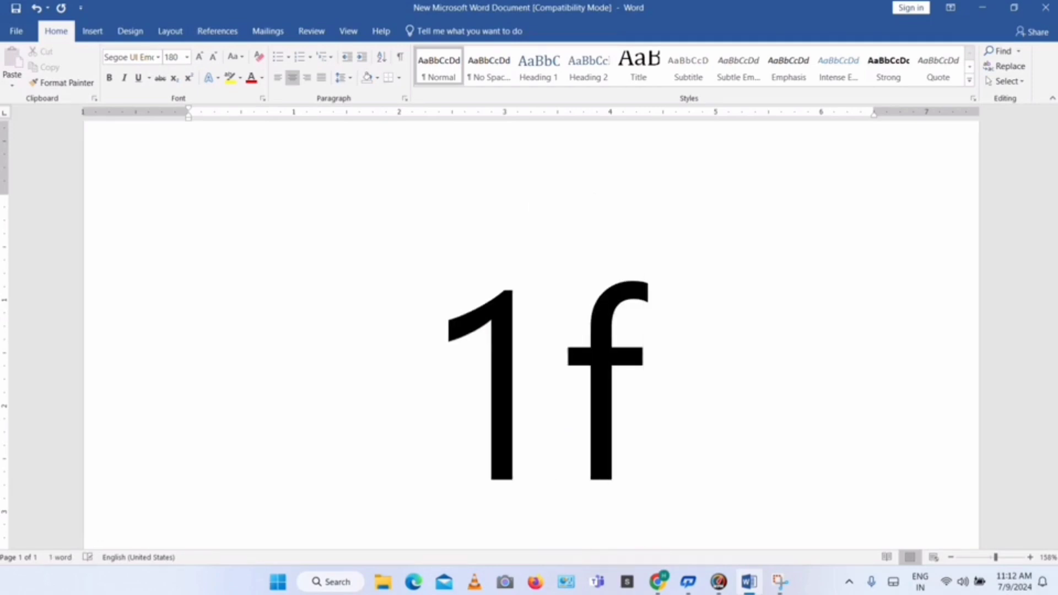
{"action": "type", "text": "310"}
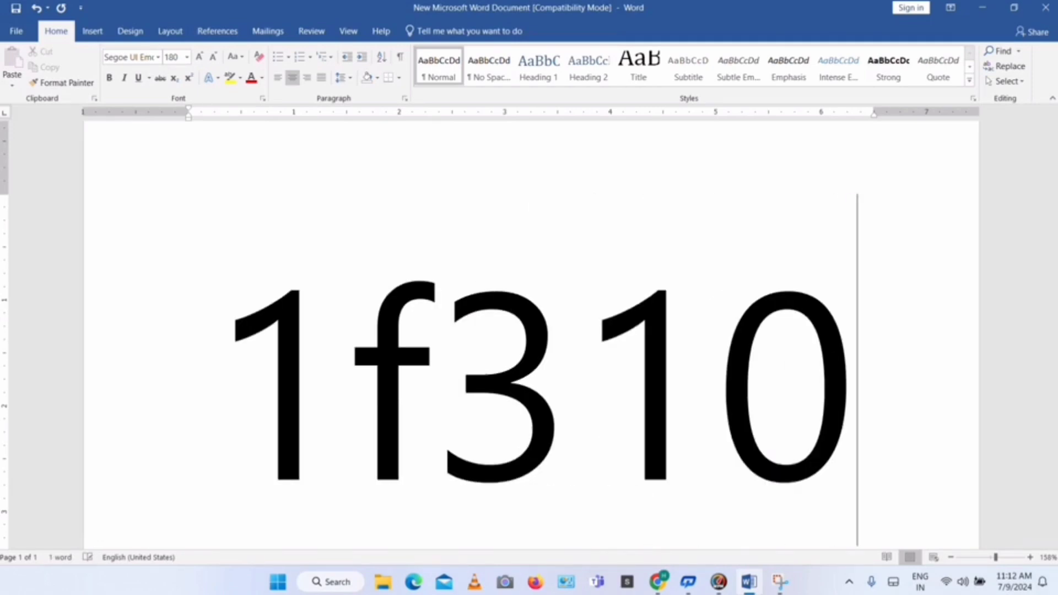
{"action": "key", "text": "alt+x"}
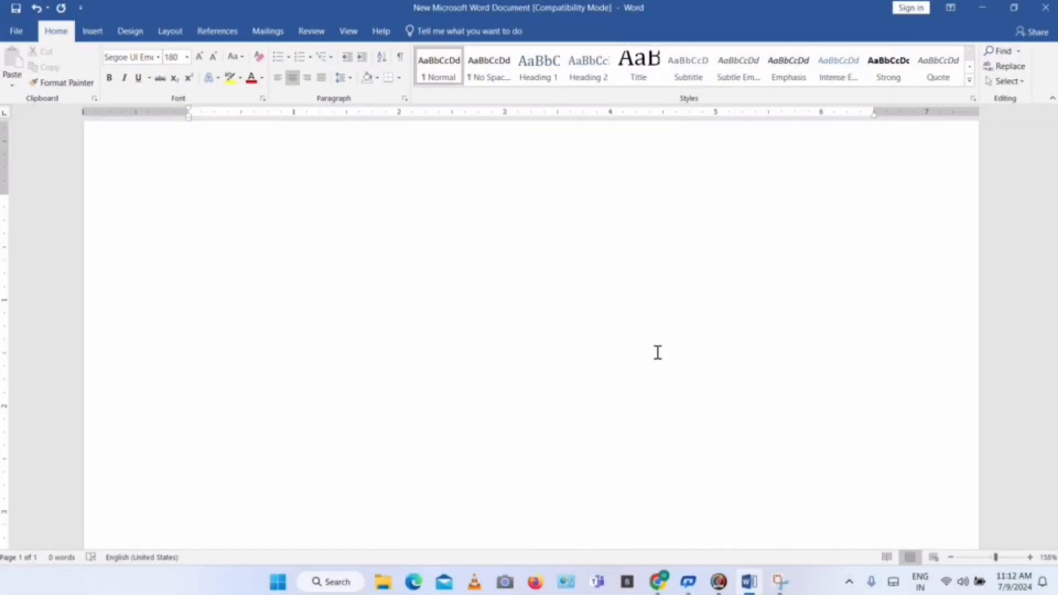
- Turn 1f608 into a smiling-devil emoji and 1f58 into a pencil symbol, then delete the pencil
{"action": "type", "text": "1f"}
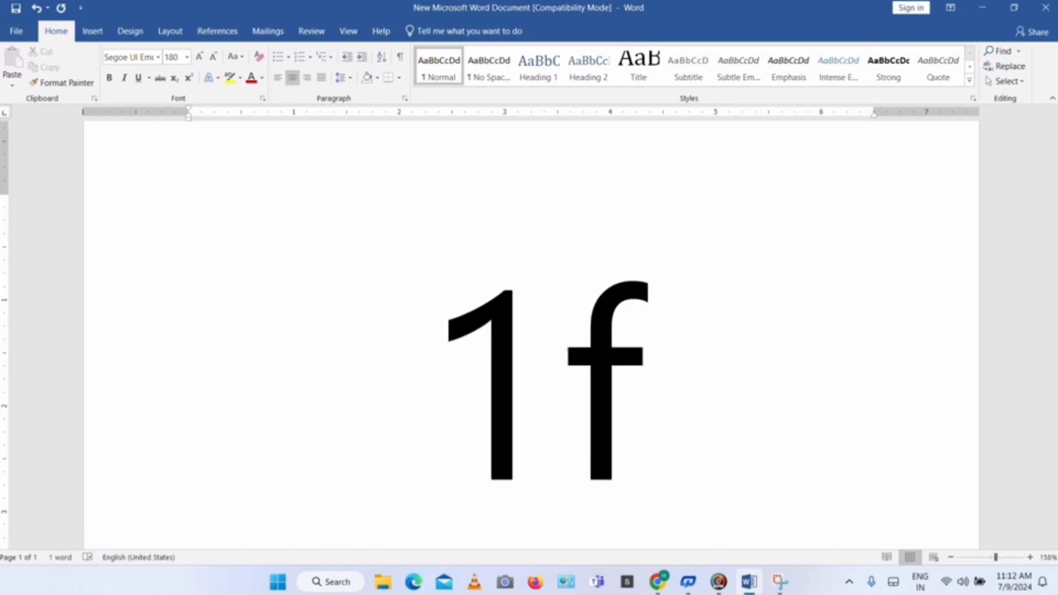
{"action": "type", "text": "60"}
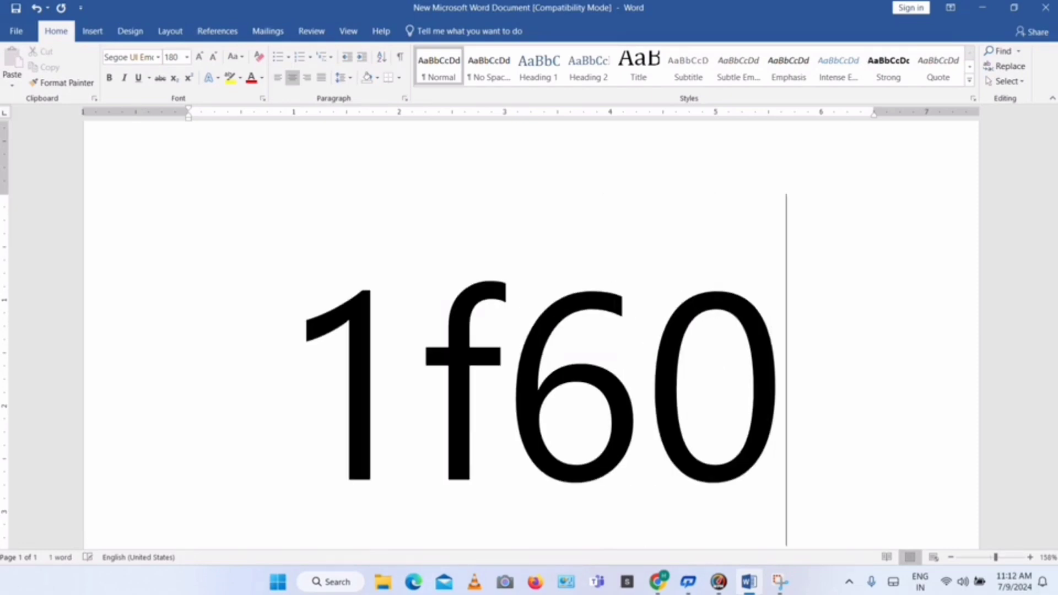
{"action": "type", "text": "8"}
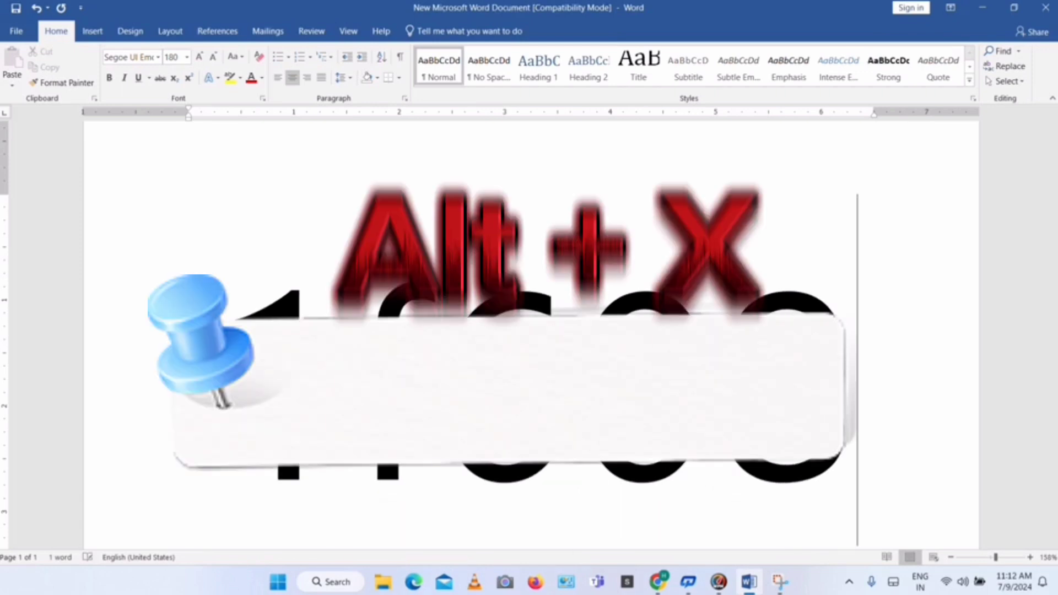
{"action": "key", "text": "alt+x"}
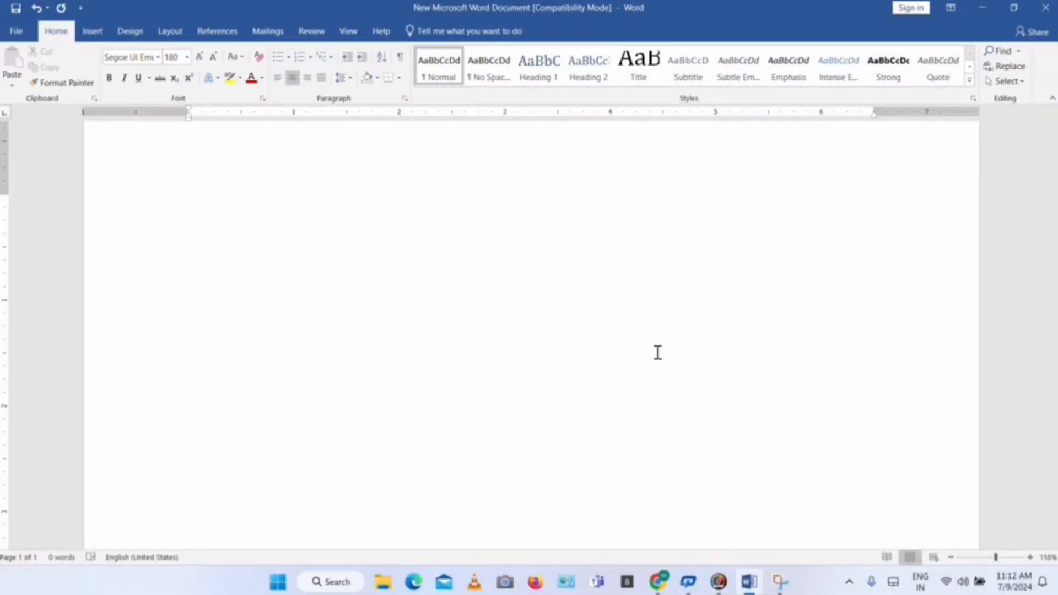
{"action": "type", "text": "1f"}
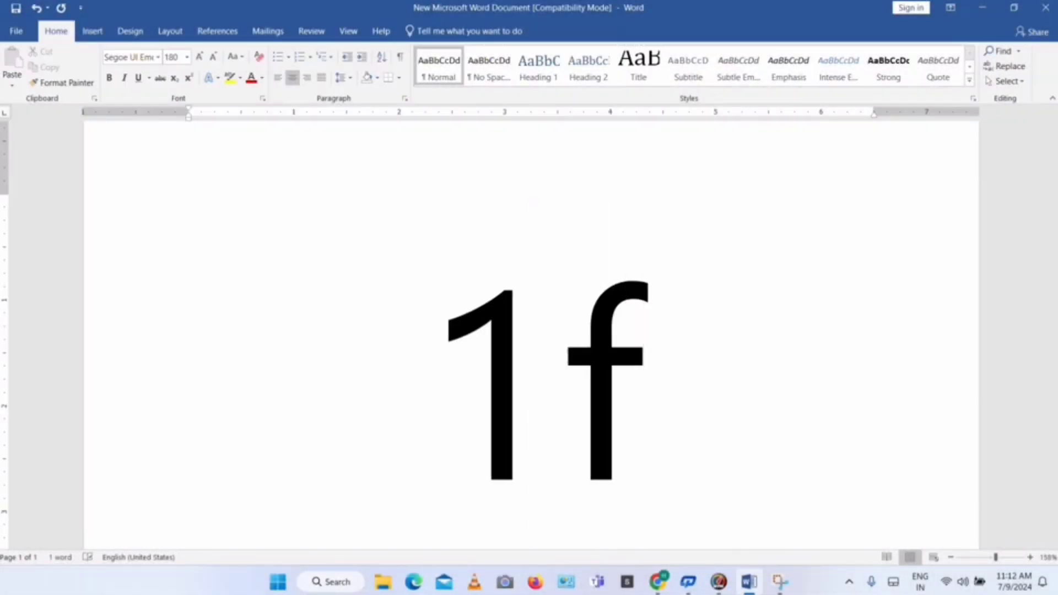
{"action": "type", "text": "588"}
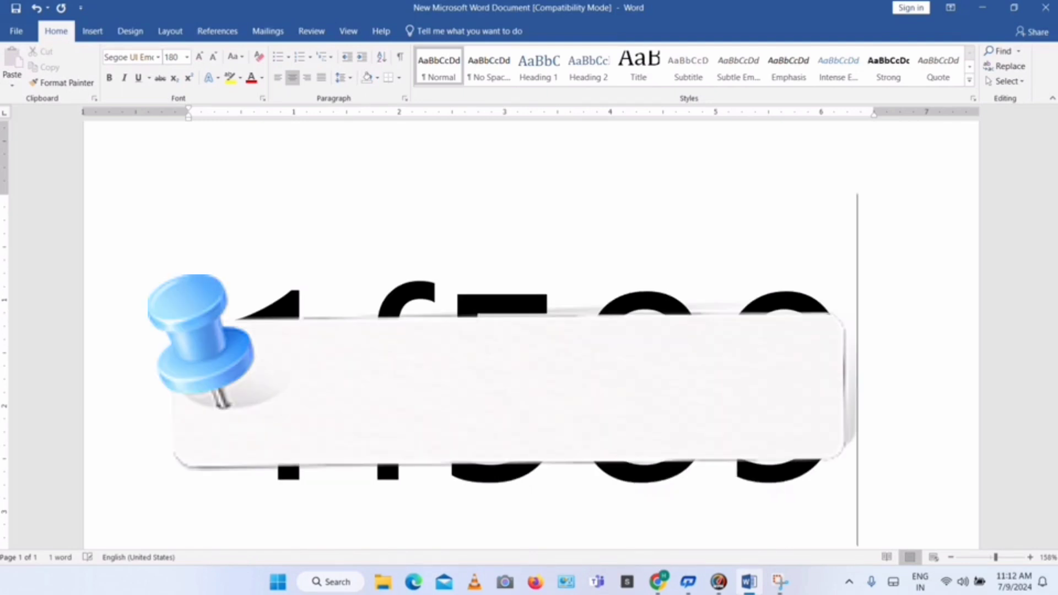
{"action": "key", "text": "alt+x"}
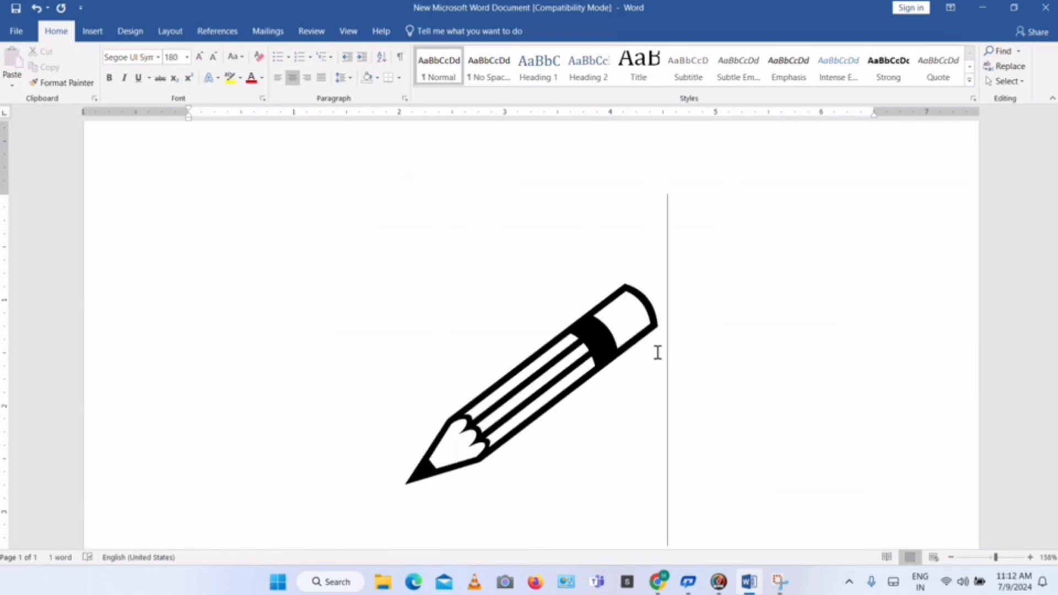
{"action": "key", "text": "BackSpace"}
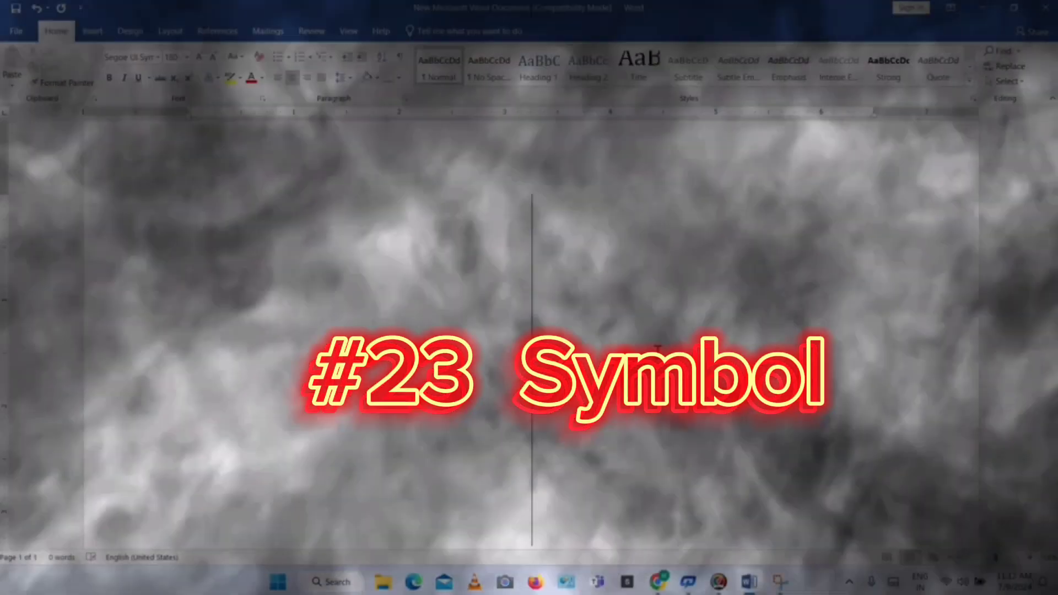
- Convert 1f92a into a zany-face emoji, then delete it
{"action": "type", "text": "1f"}
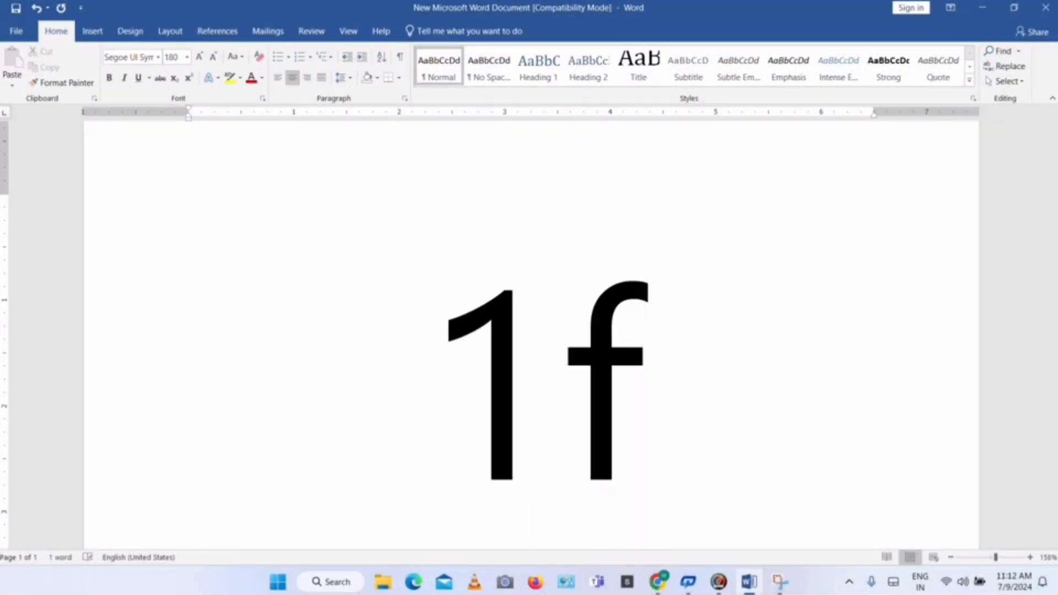
{"action": "type", "text": "92"}
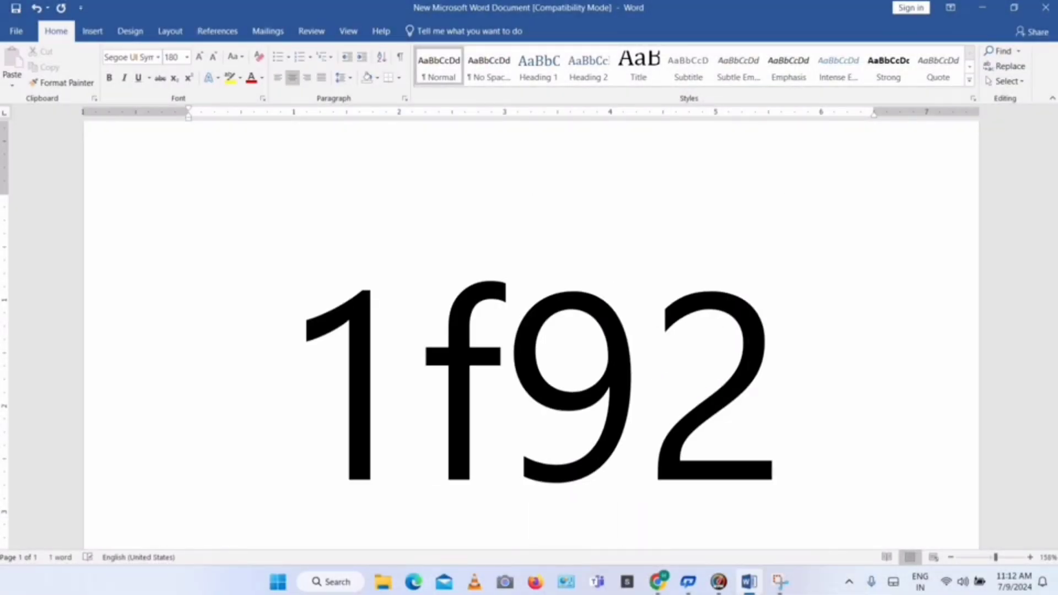
{"action": "type", "text": "a"}
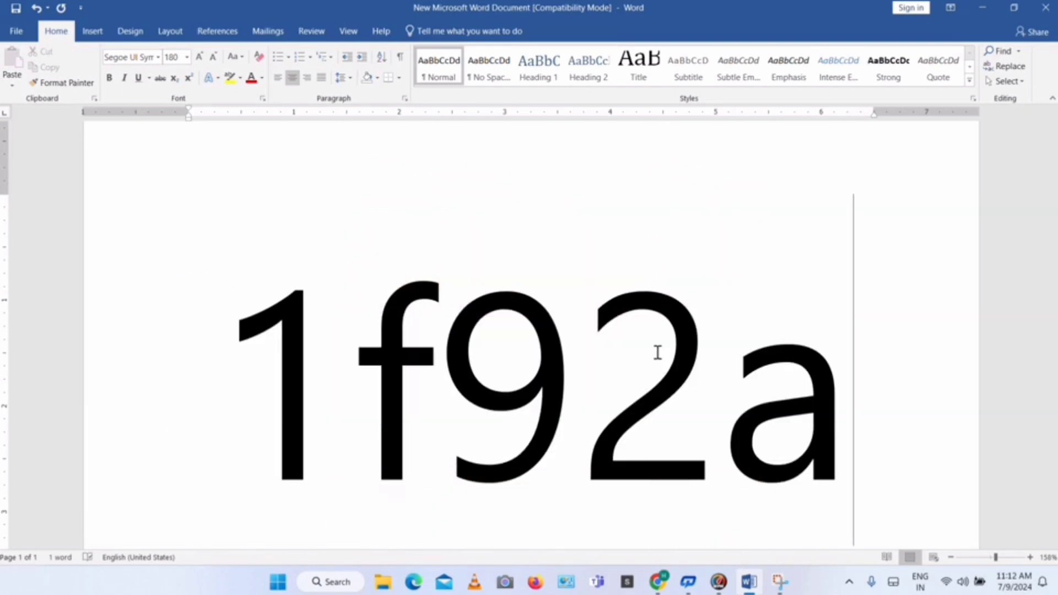
{"action": "key", "text": "alt+x"}
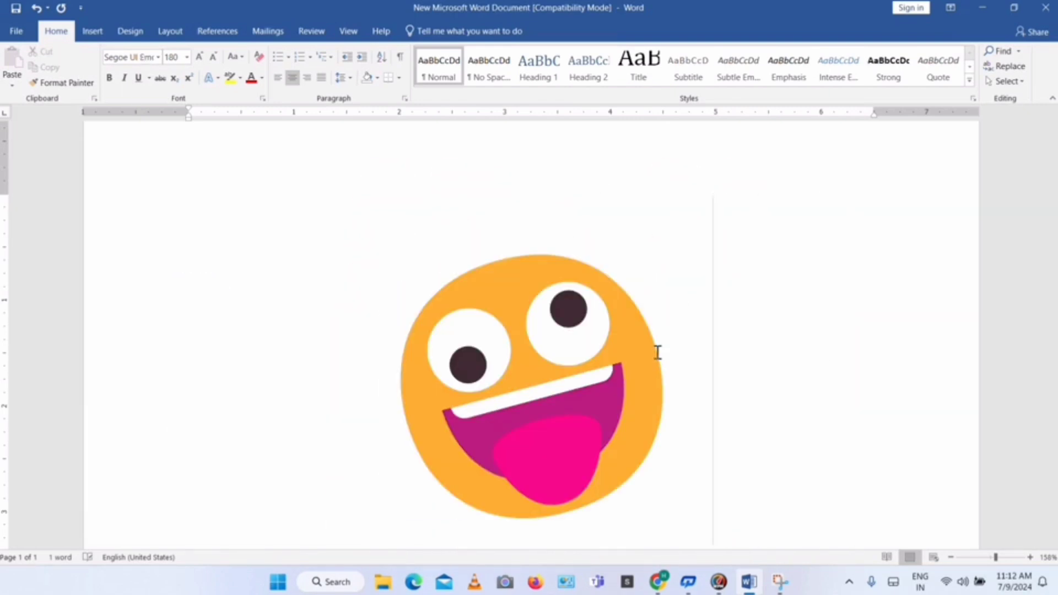
{"action": "key", "text": "BackSpace"}
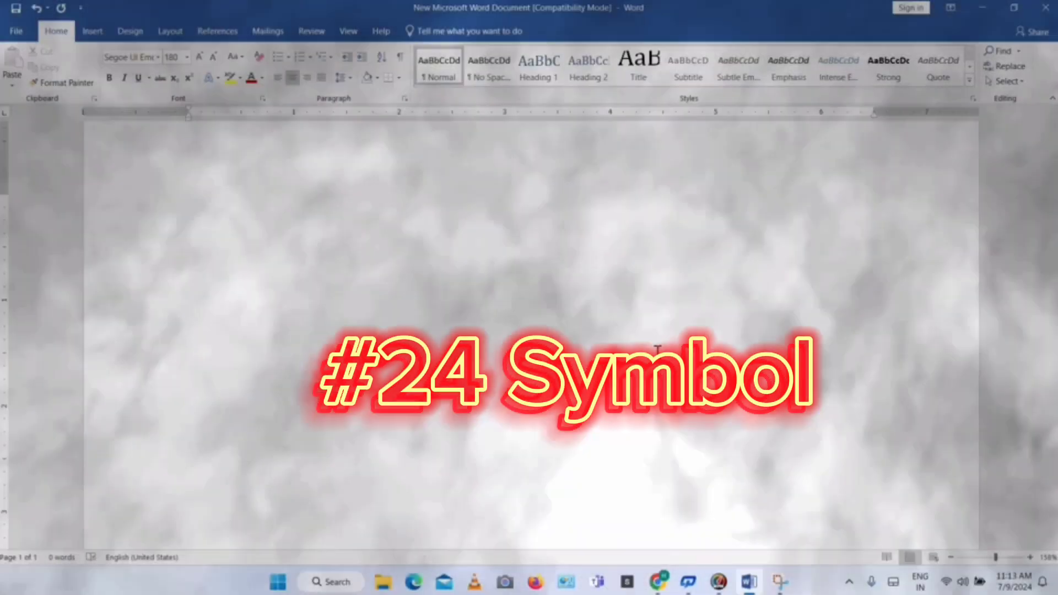
- Turn 26f1 into an umbrella-on-ground emoji, delete it, then make a fountain symbol from 26f2
{"action": "type", "text": "26f"}
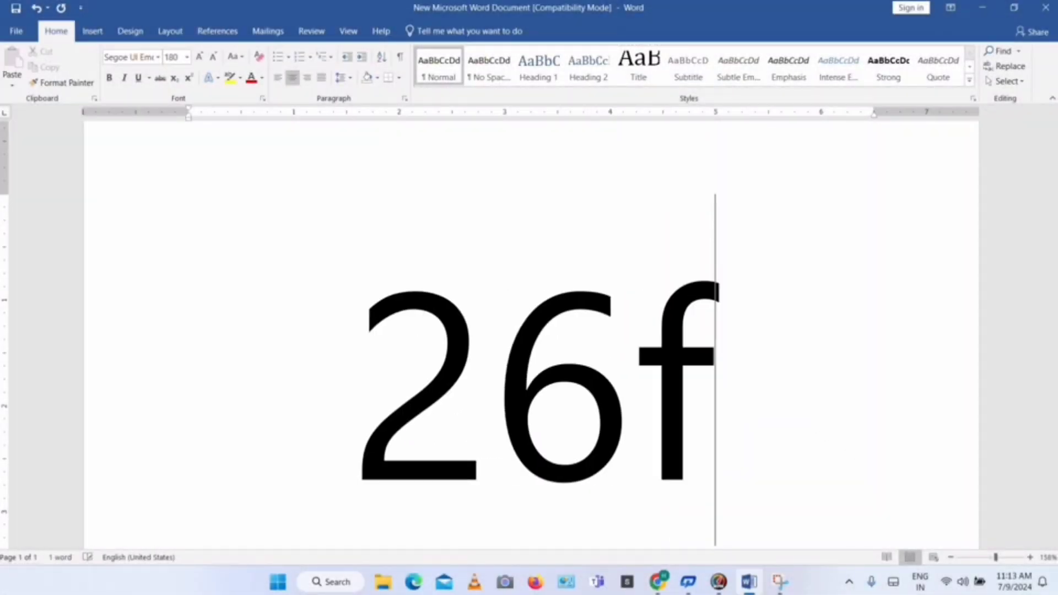
{"action": "type", "text": "1"}
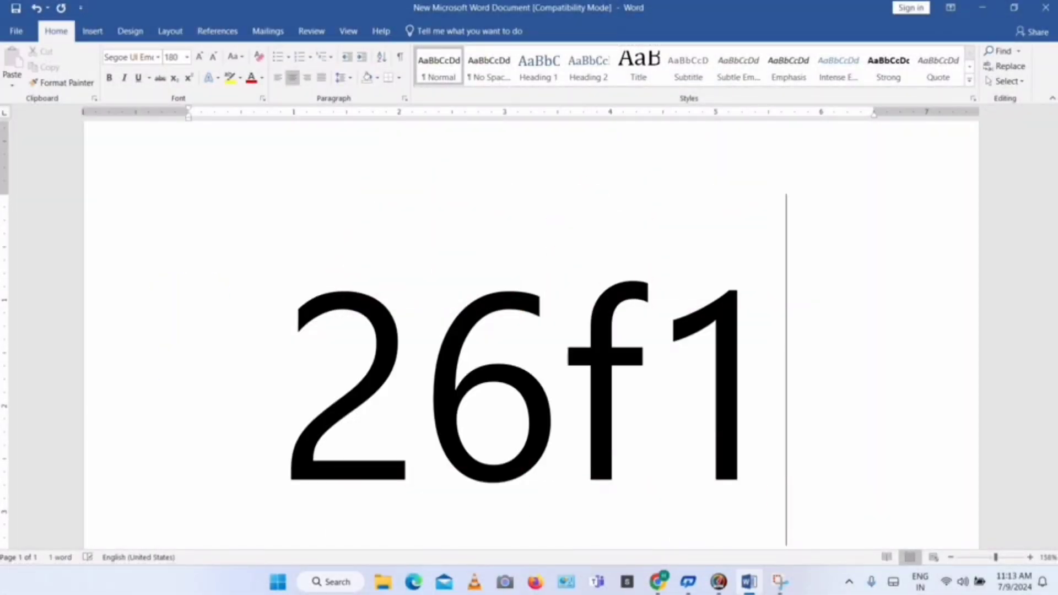
{"action": "key", "text": "alt+x"}
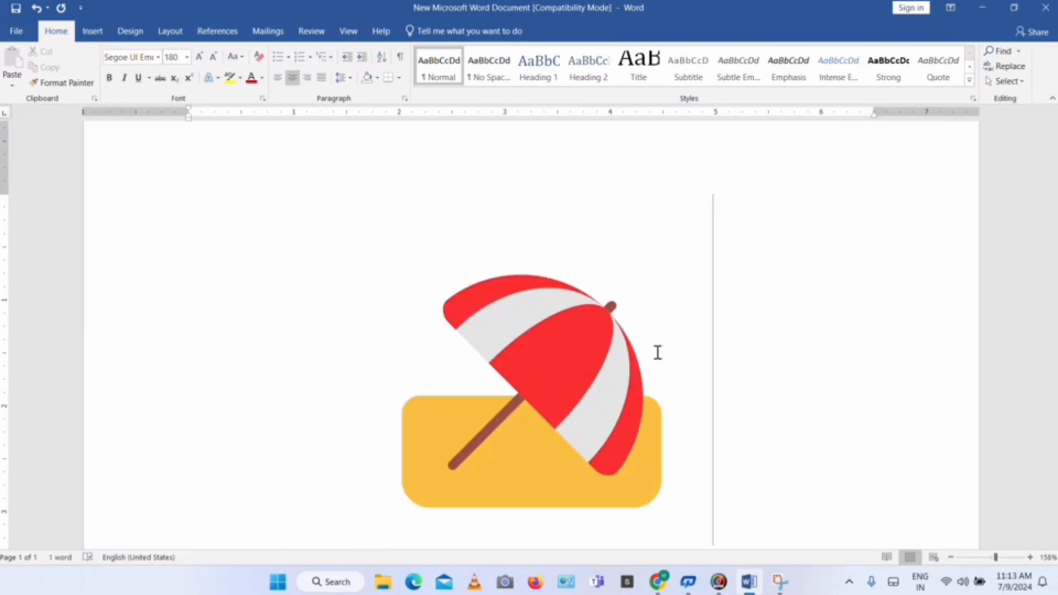
{"action": "key", "text": "BackSpace"}
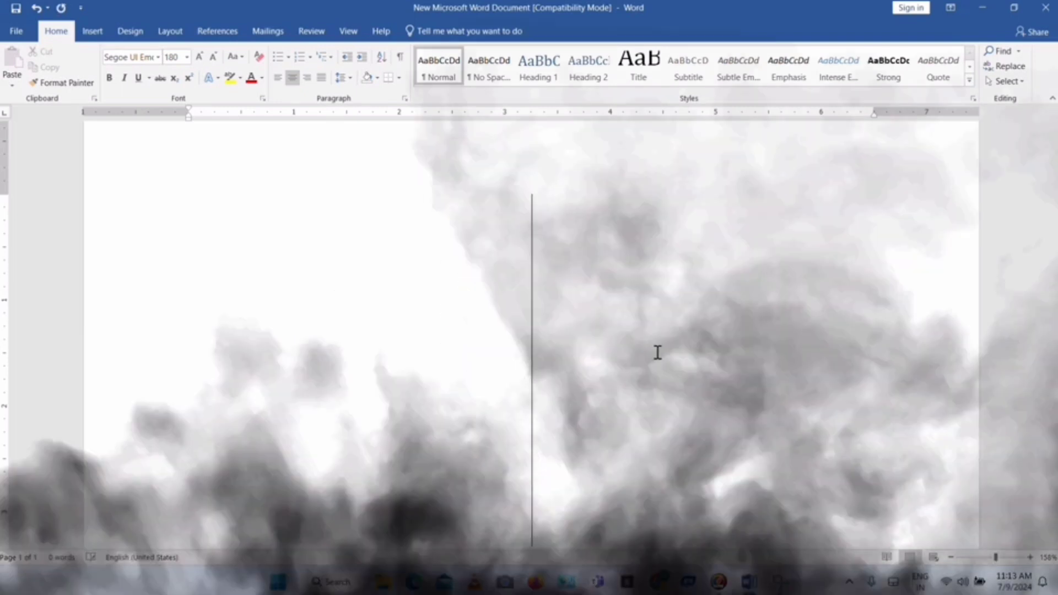
{"action": "type", "text": "26"}
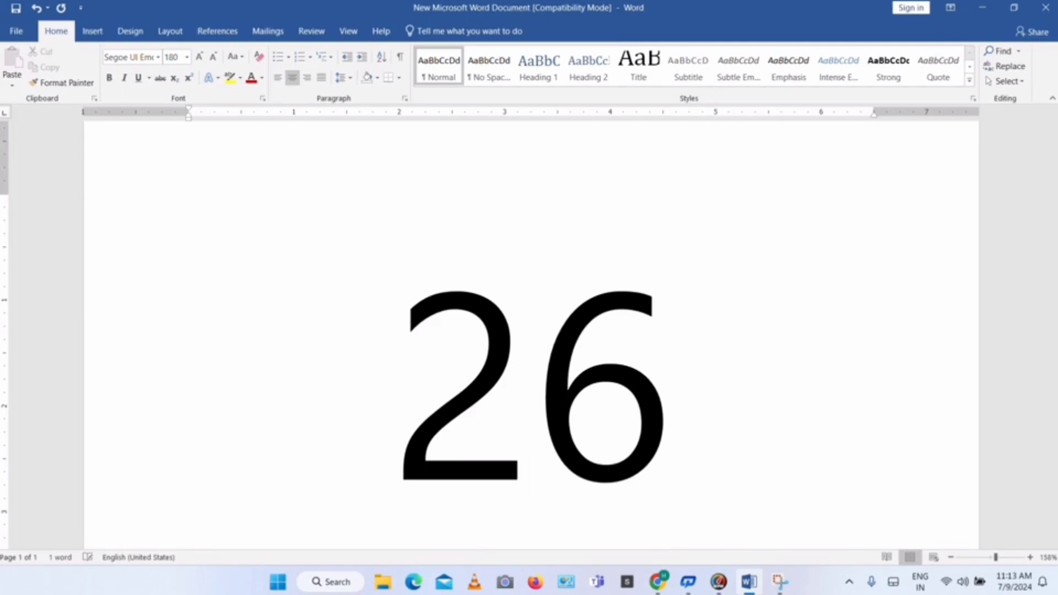
{"action": "type", "text": "f2"}
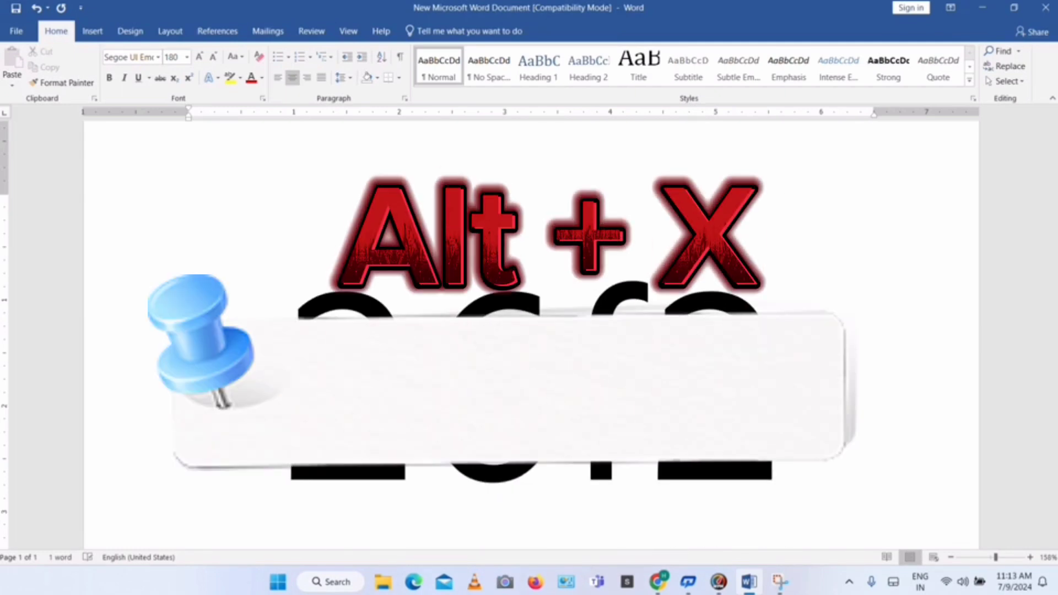
{"action": "key", "text": "alt+x"}
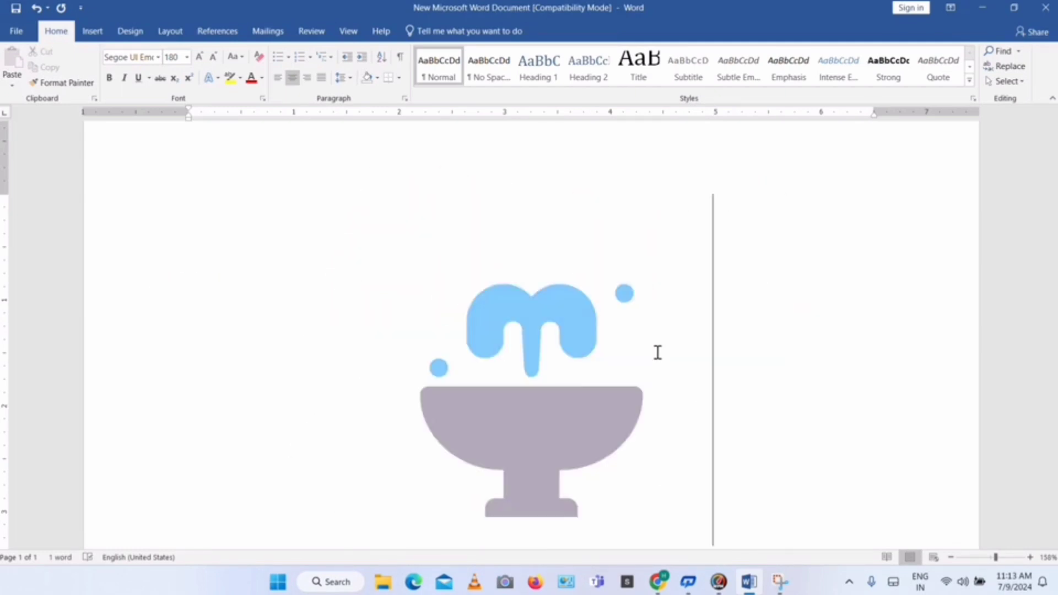